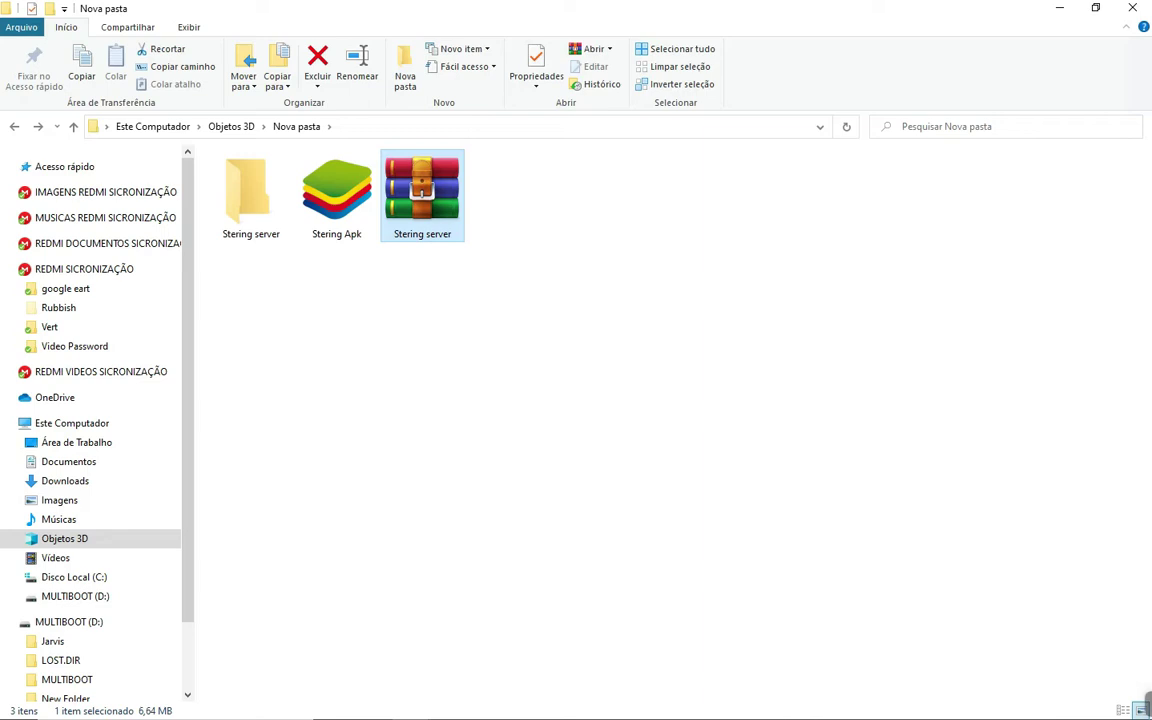
# Select the Stering Apk file and minimize the Nova pasta window to the desktop
pyautogui.click(337, 195)
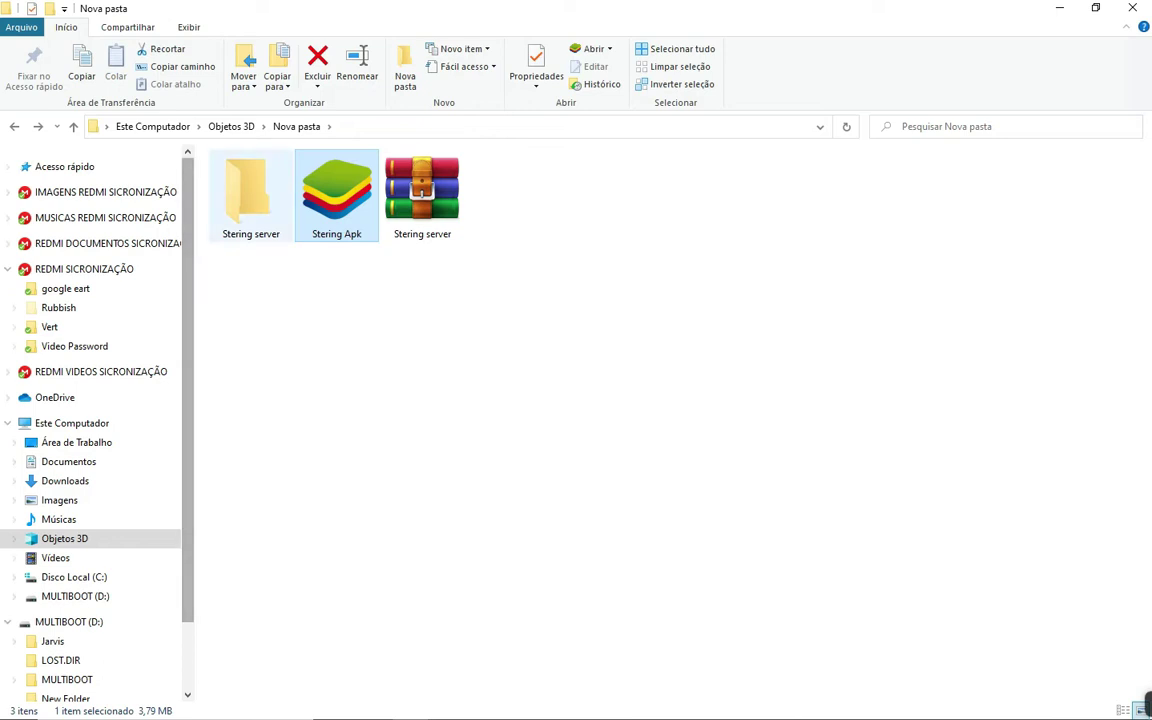
pyautogui.click(1147, 705)
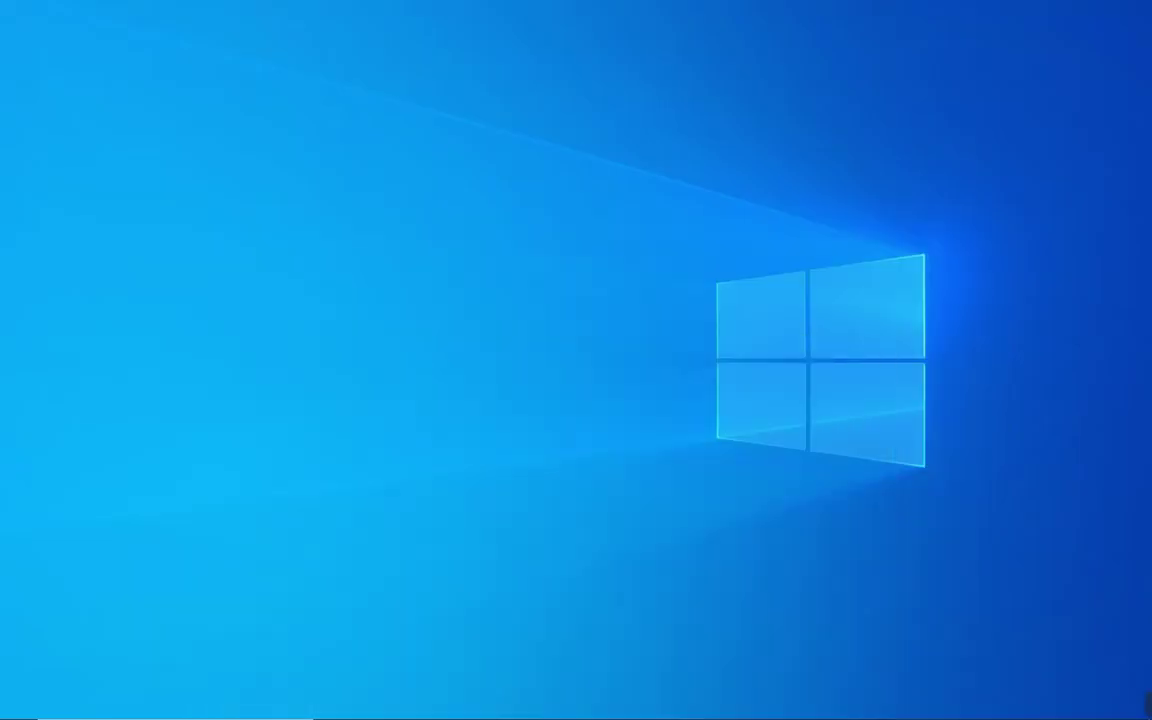
# Scroll the Volante 900 blog post in Chrome to its download links, highlight them, then minimize Chrome
pyautogui.click(608, 705)
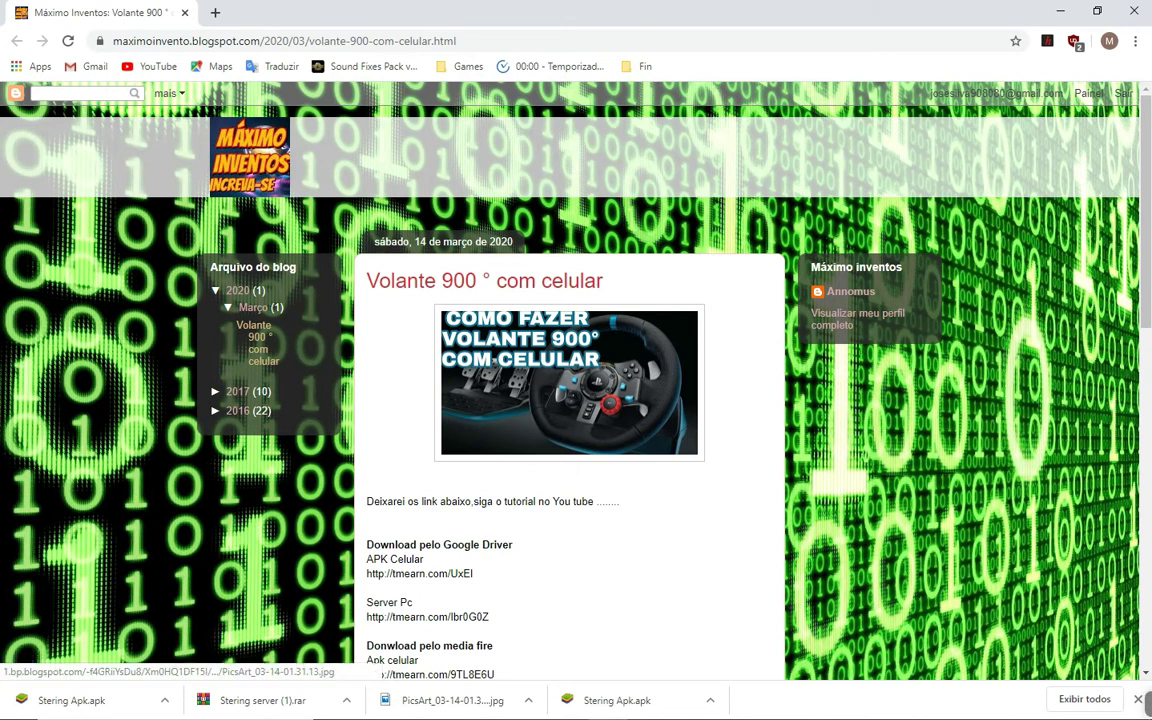
pyautogui.scroll(-2, 570, 400)
pyautogui.scroll(2, 570, 400)
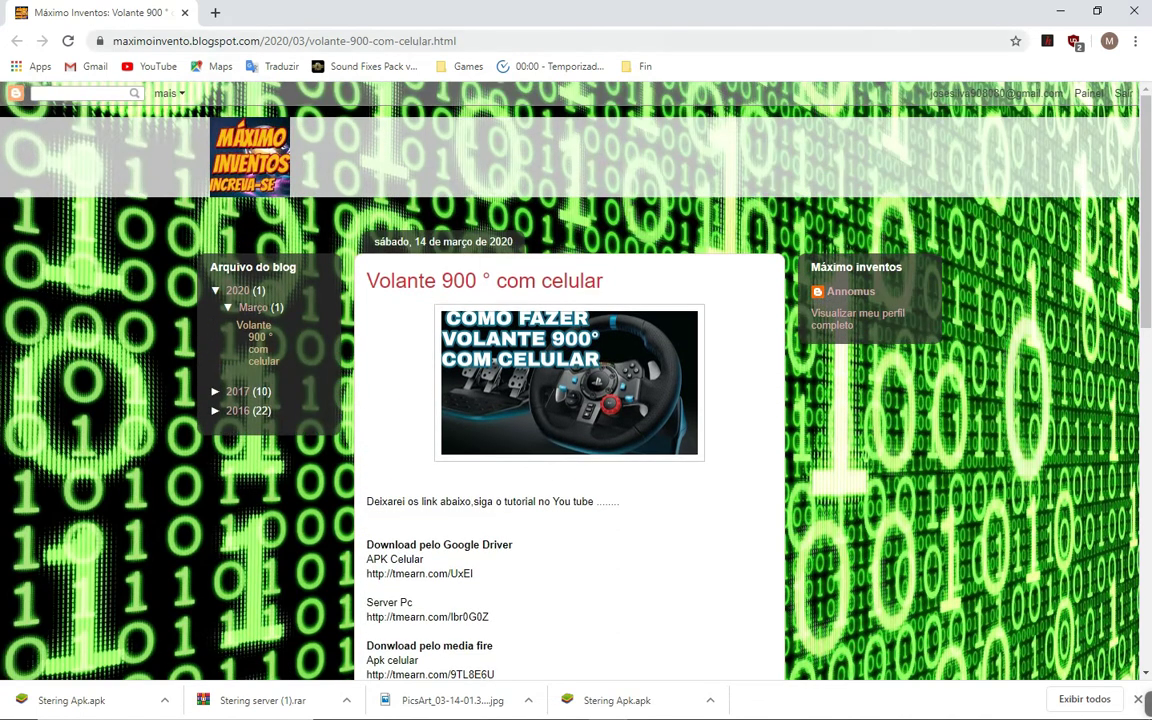
pyautogui.scroll(-3, 570, 400)
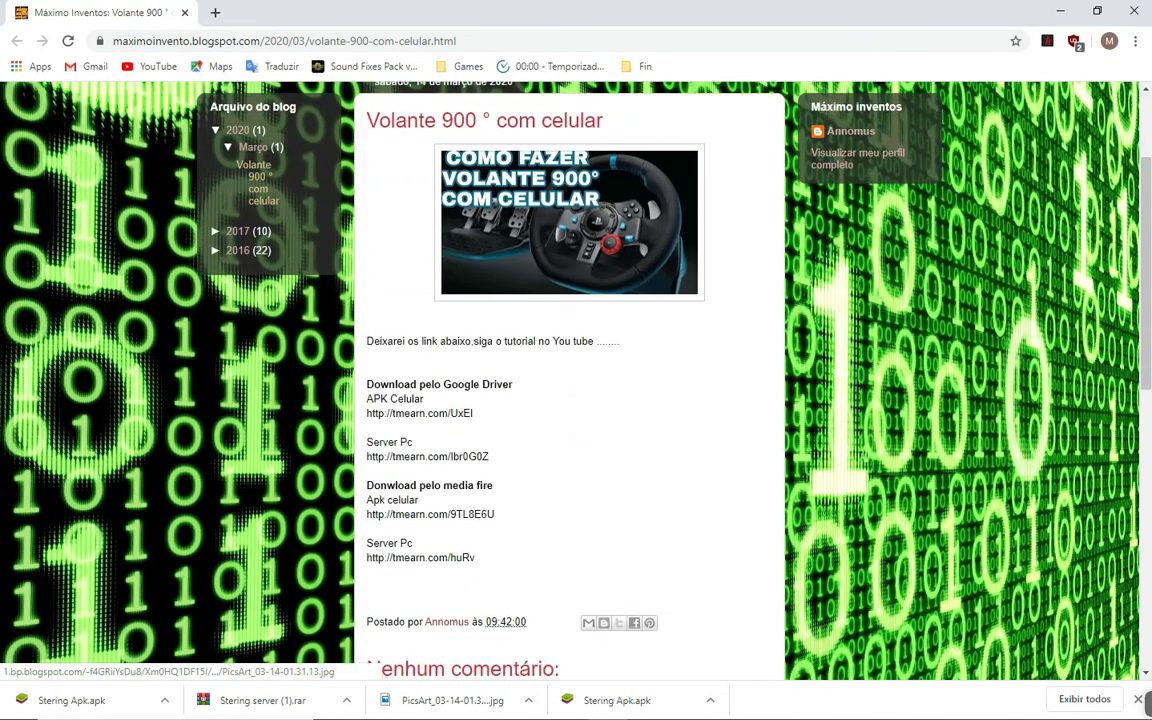
pyautogui.moveTo(330, 345); pyautogui.dragTo(475, 560)
pyautogui.click(475, 560)
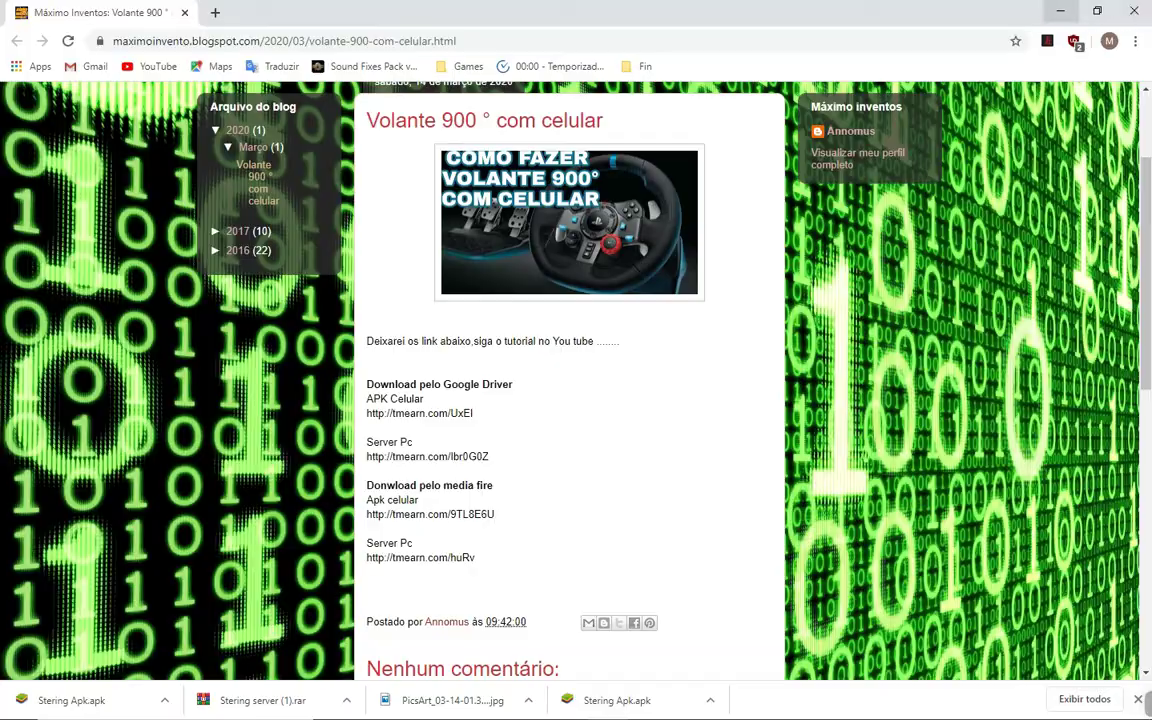
pyautogui.click(1060, 11)
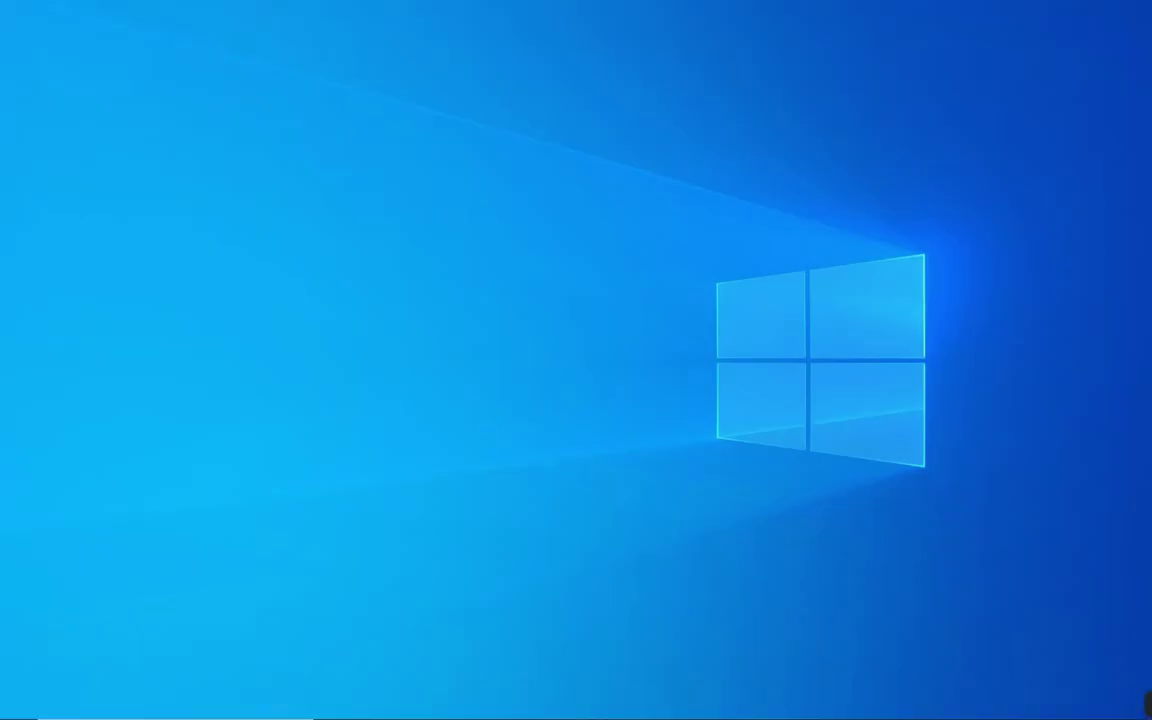
# Restore the Nova pasta window and delete the old Stering server folder
pyautogui.moveTo(411, 705)
pyautogui.click(497, 630)
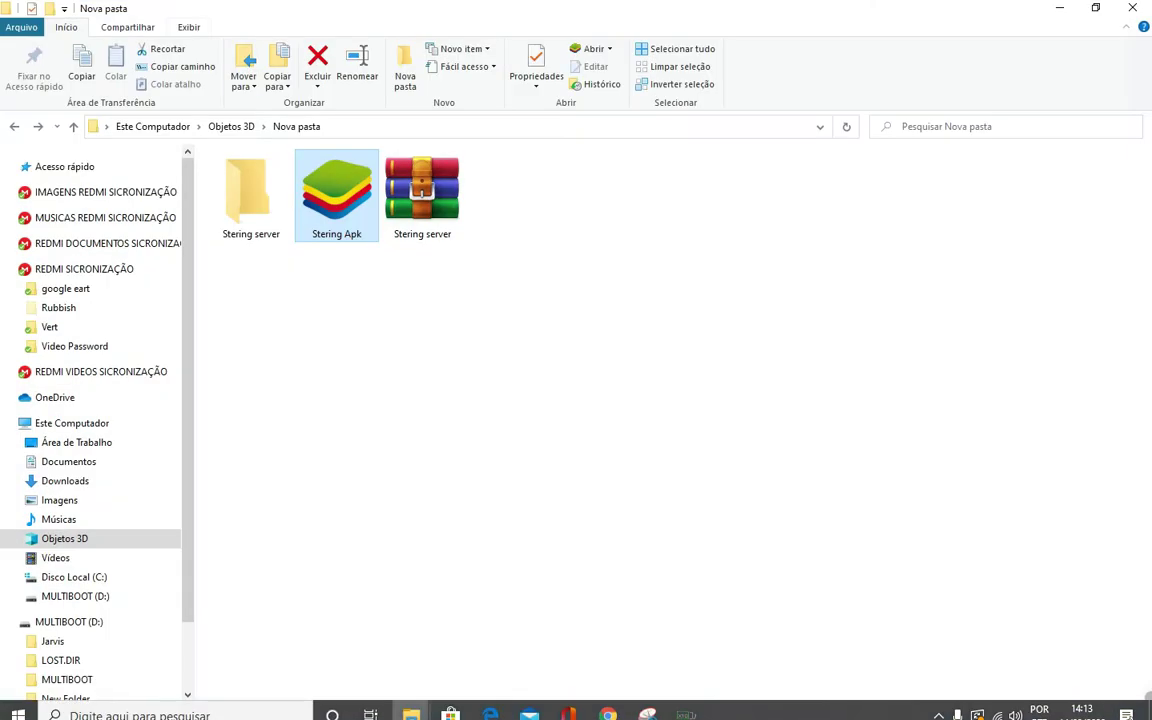
pyautogui.press('Home')
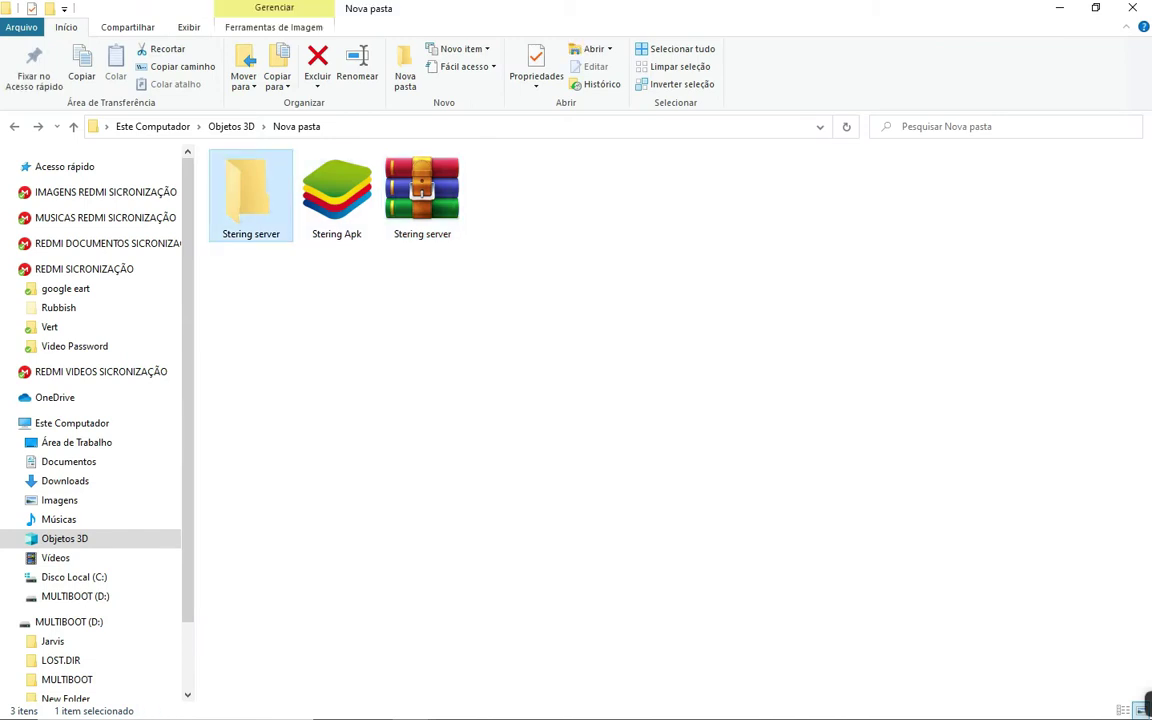
pyautogui.press('Delete')
# Extract the Stering server archive here, entering the archive password
pyautogui.press('Right')
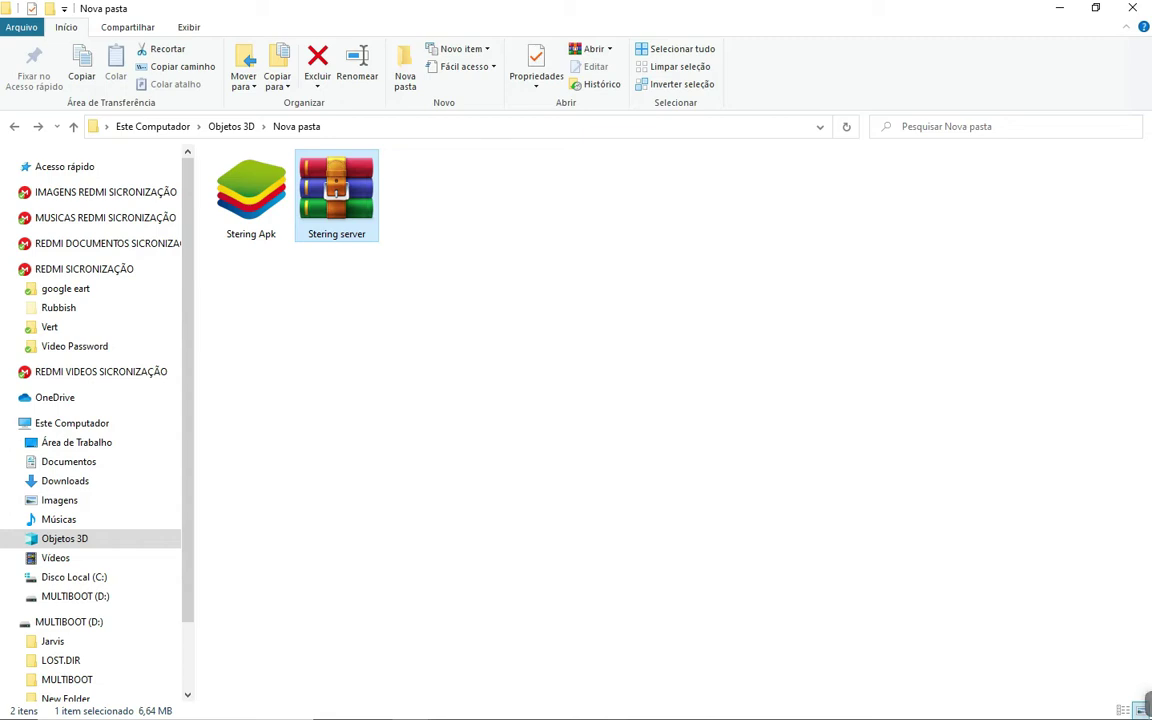
pyautogui.press('Menu')
pyautogui.press('Escape')
pyautogui.press('Return')
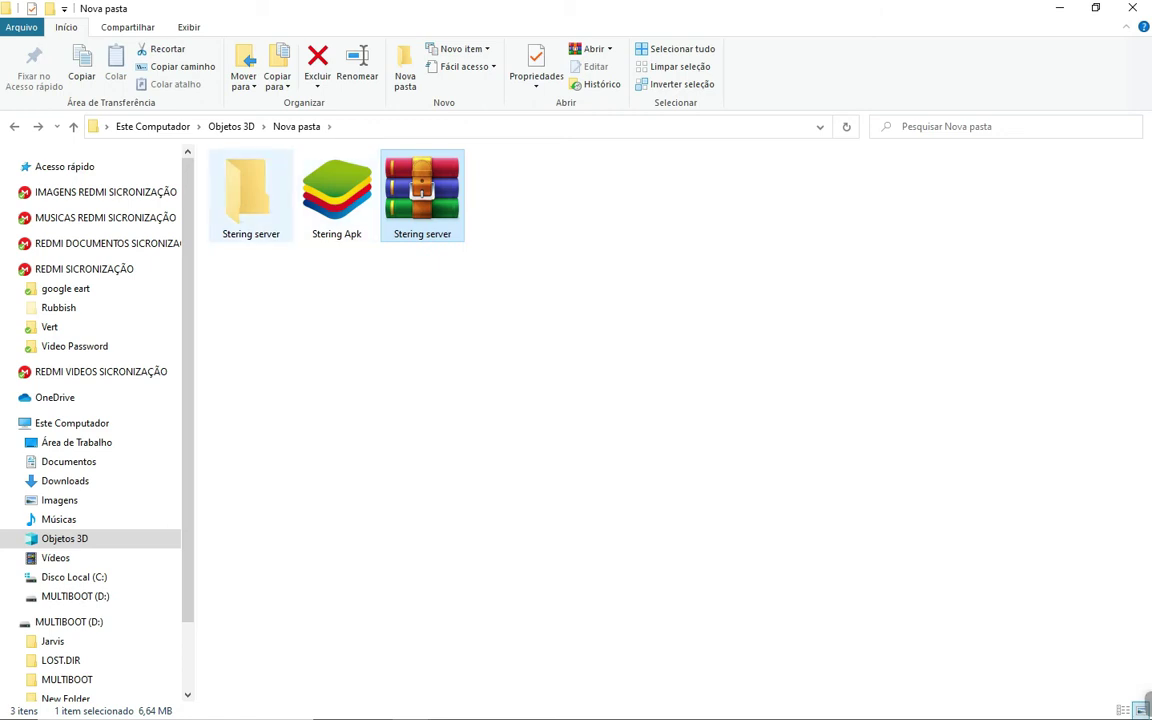
# Open the nested Stering server folder and look over the receiver and vJoySetup files
pyautogui.doubleClick(250, 195)
pyautogui.doubleClick(250, 195)
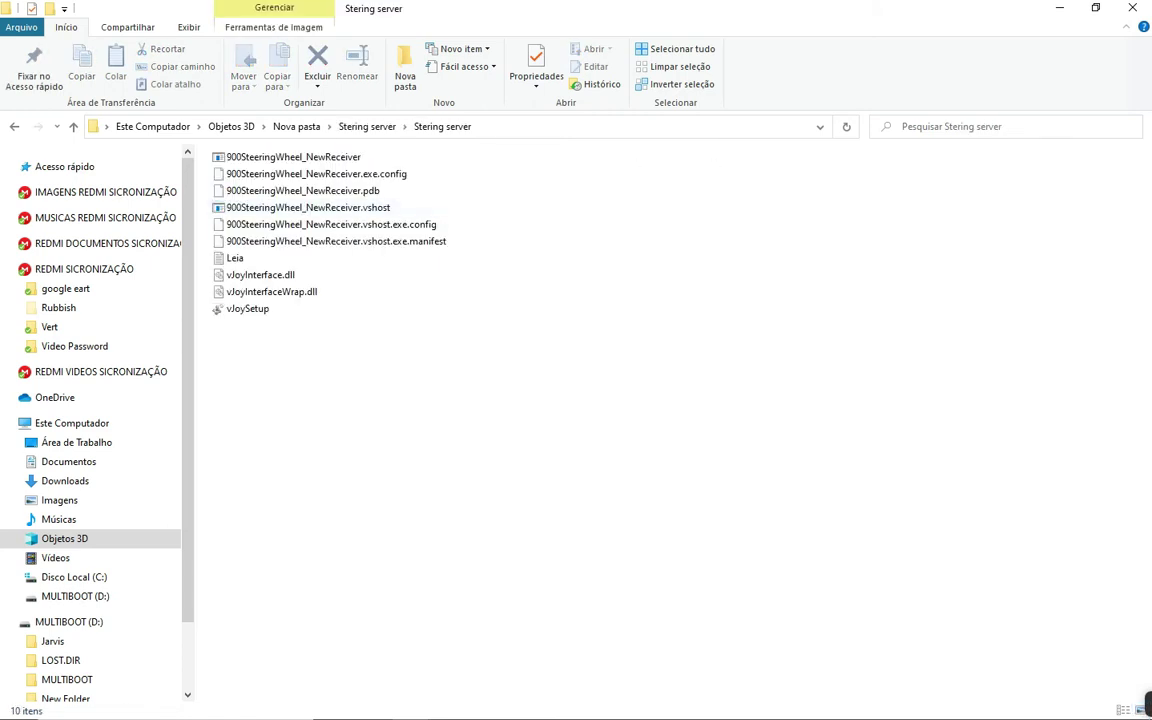
pyautogui.moveTo(280, 433); pyautogui.dragTo(333, 144)
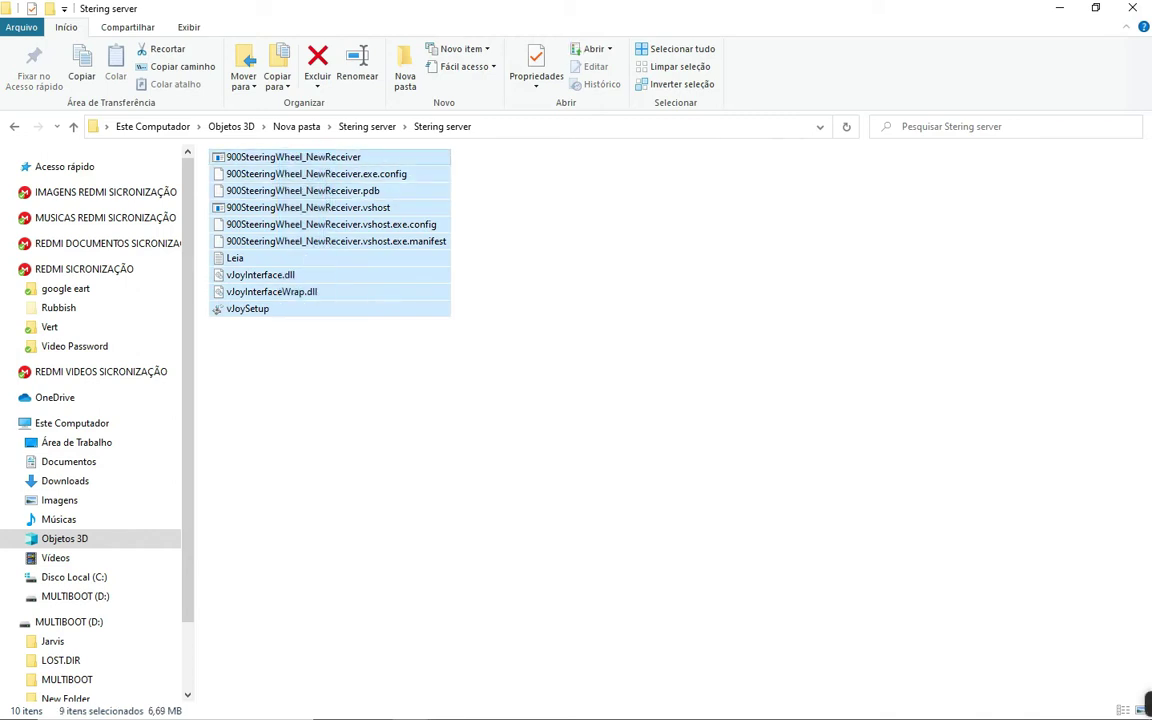
pyautogui.click(333, 144)
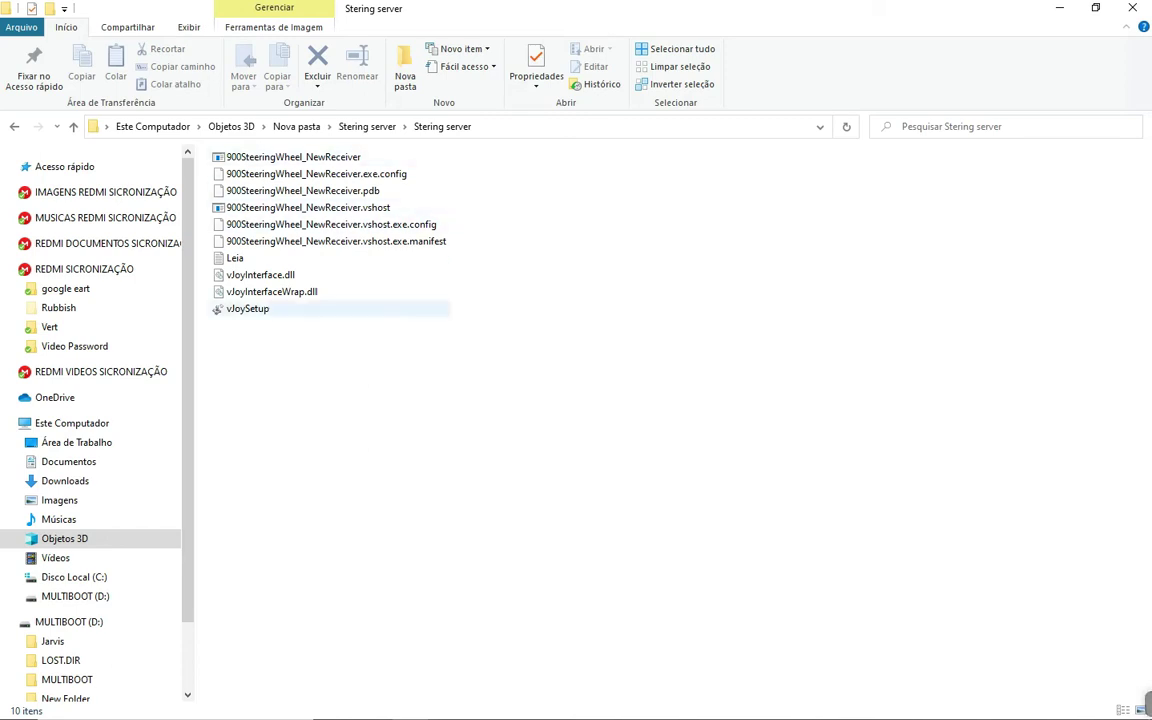
pyautogui.click(247, 308)
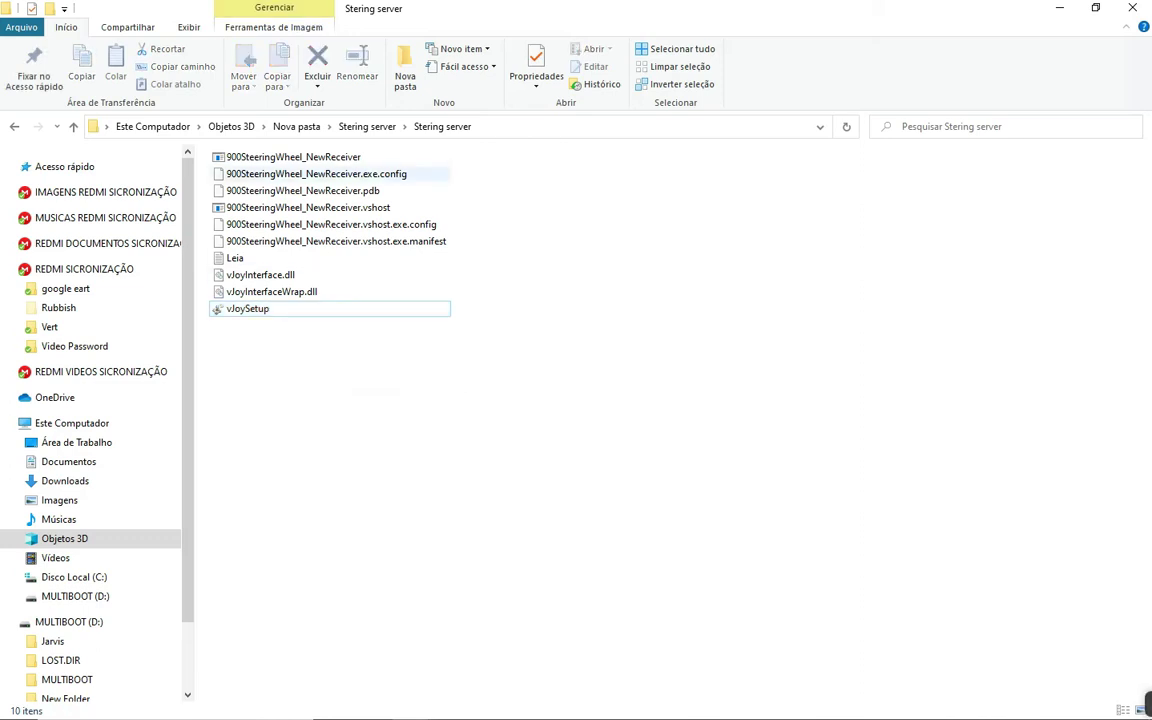
pyautogui.click(247, 308)
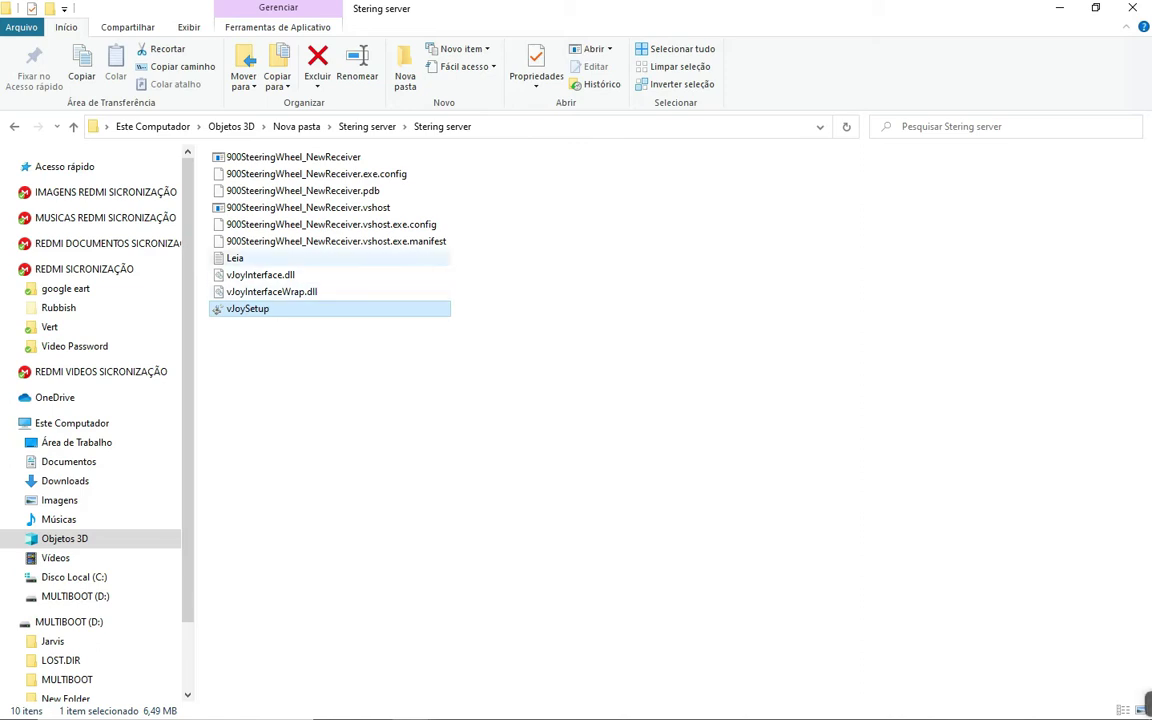
# Read the Leia installation notes in Notepad, close them, and select vJoySetup
pyautogui.doubleClick(236, 258)
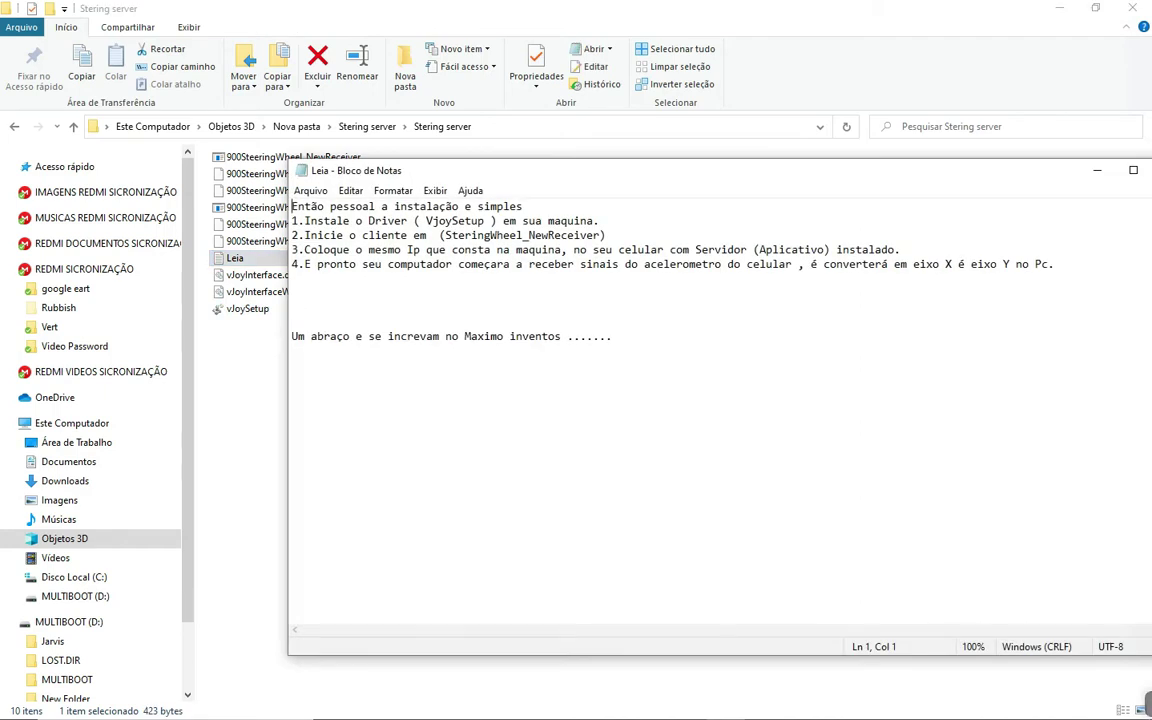
pyautogui.moveTo(1026, 172); pyautogui.dragTo(882, 190)
pyautogui.click(987, 190)
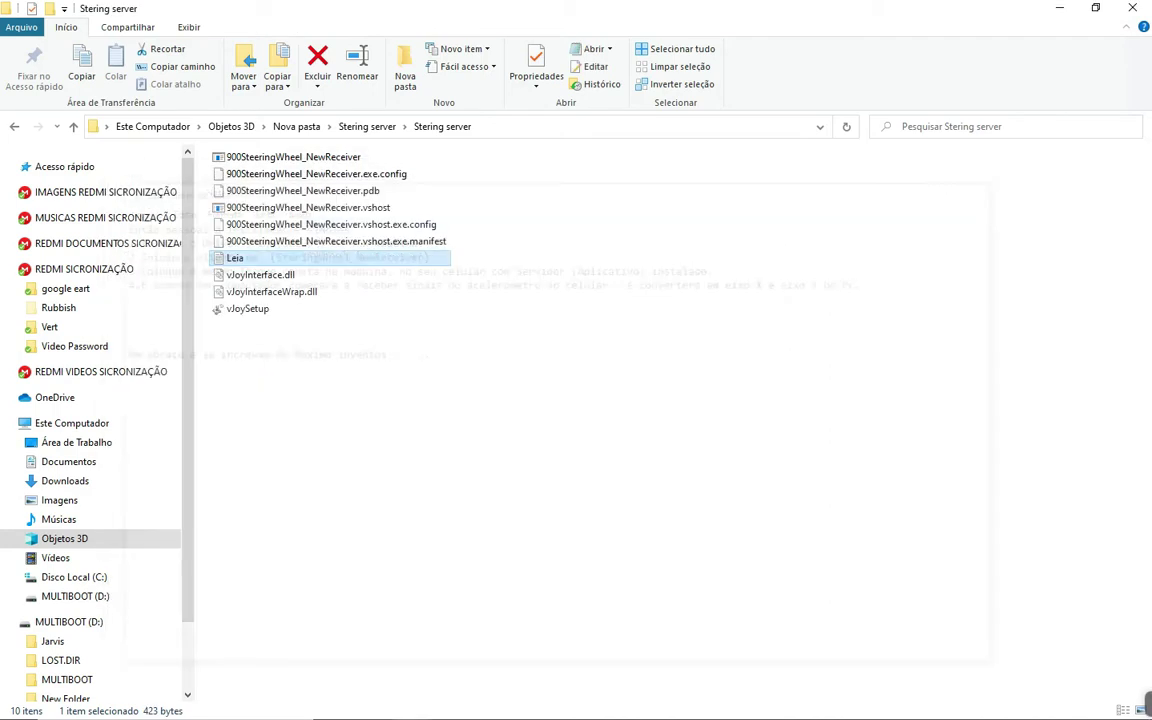
pyautogui.click(248, 309)
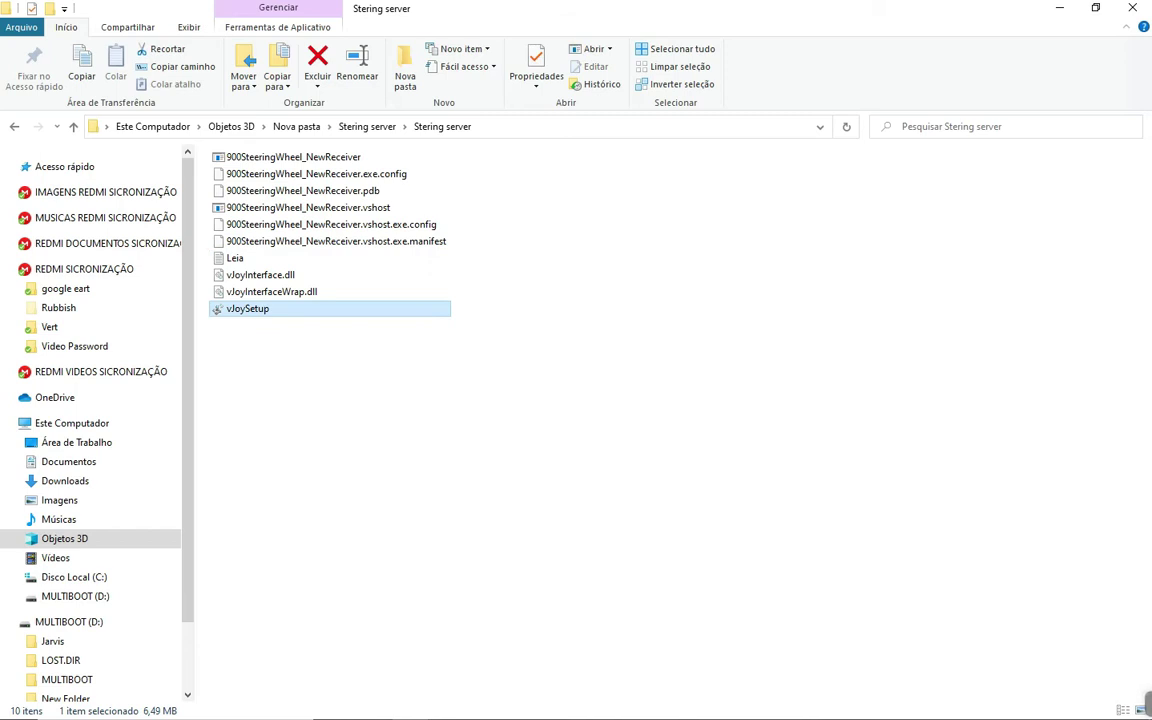
# Install vJoy 2.1.6.20 with all companion applications and dismiss the success message
pyautogui.press('Return')
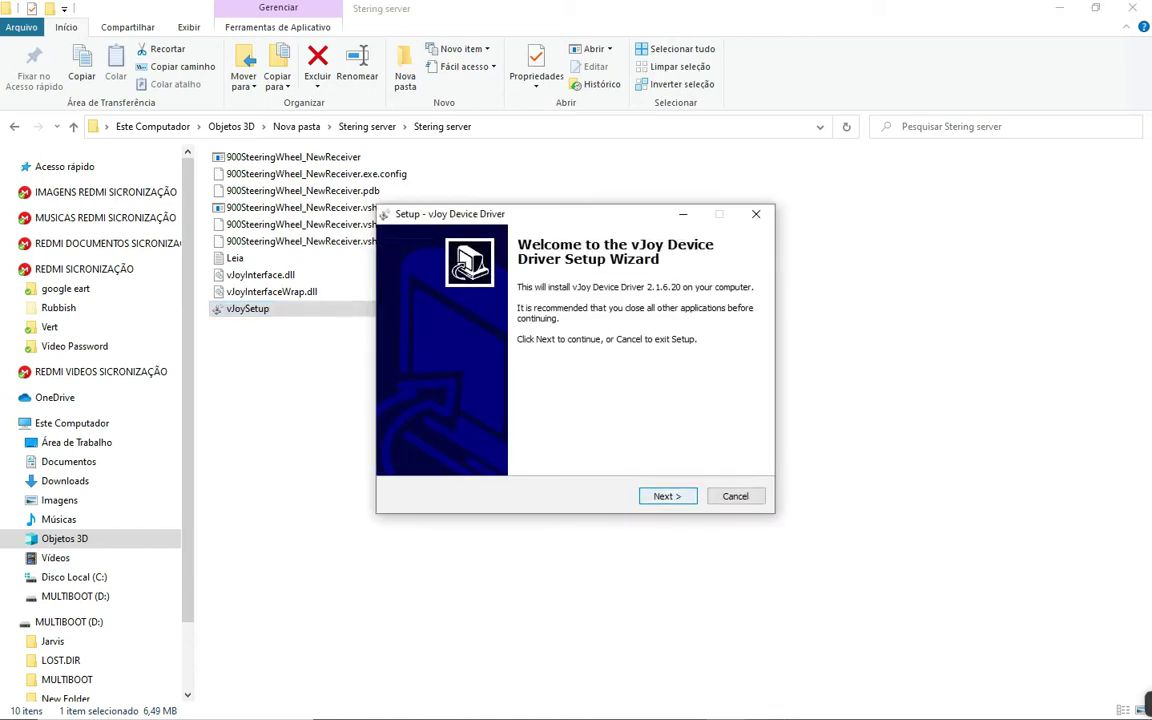
pyautogui.press('Return')
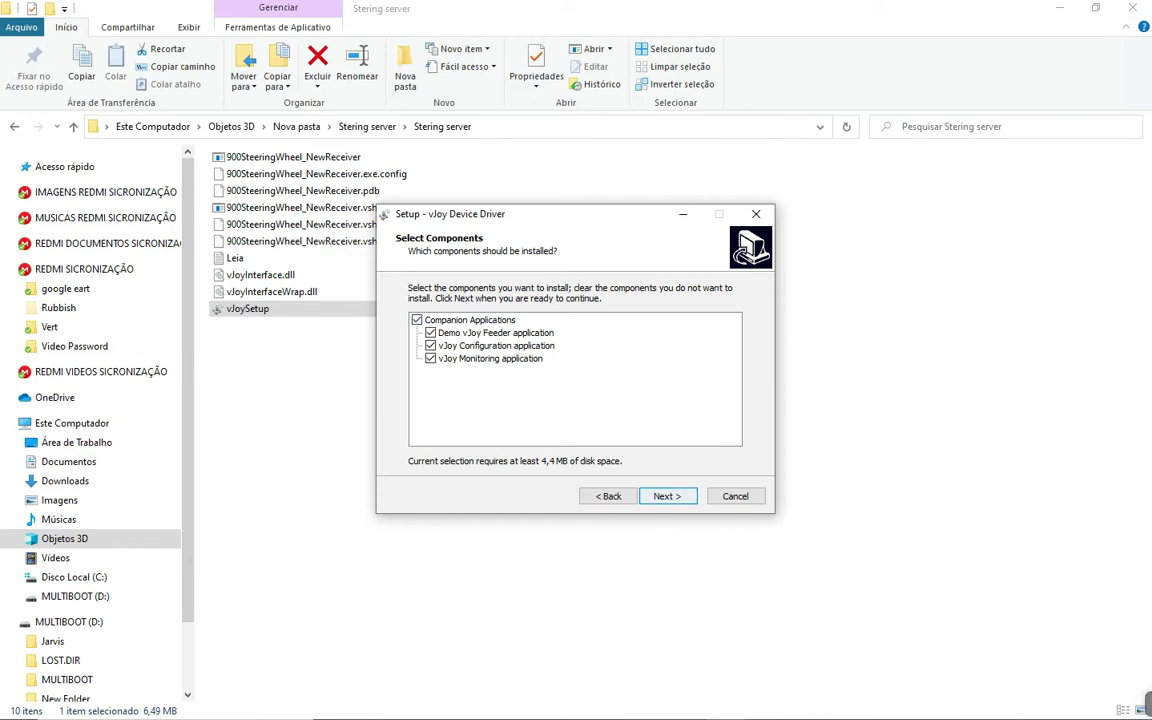
pyautogui.press('Return')
pyautogui.press('Return')
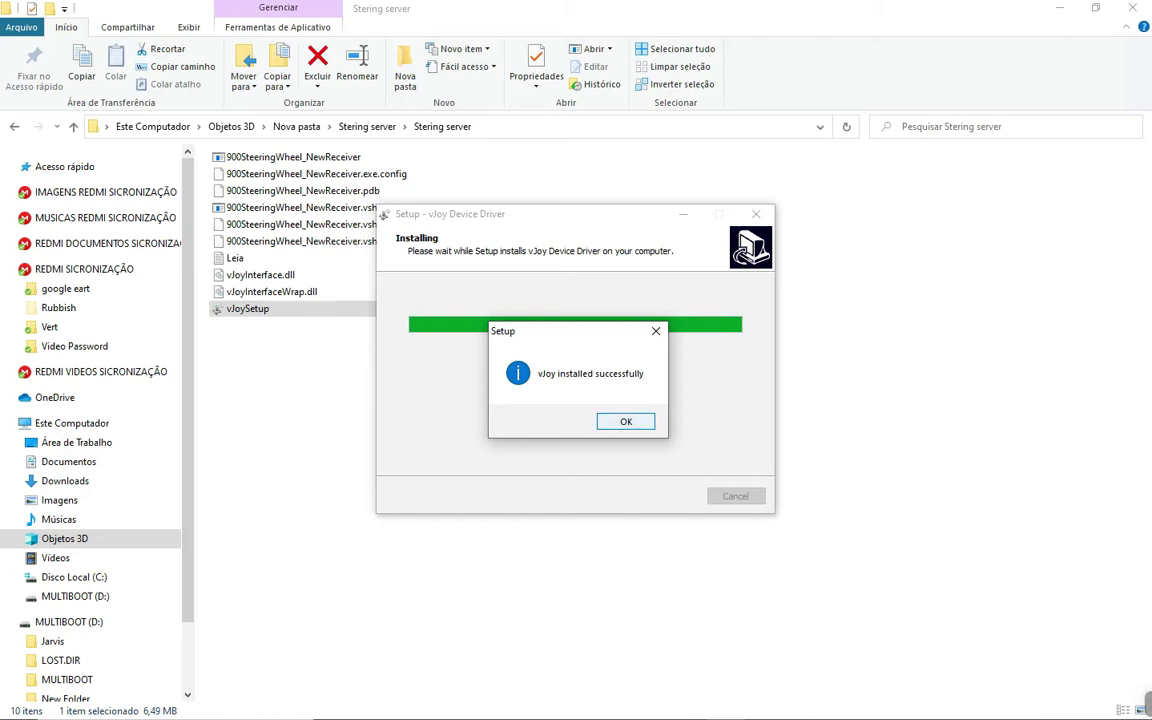
pyautogui.press('Return')
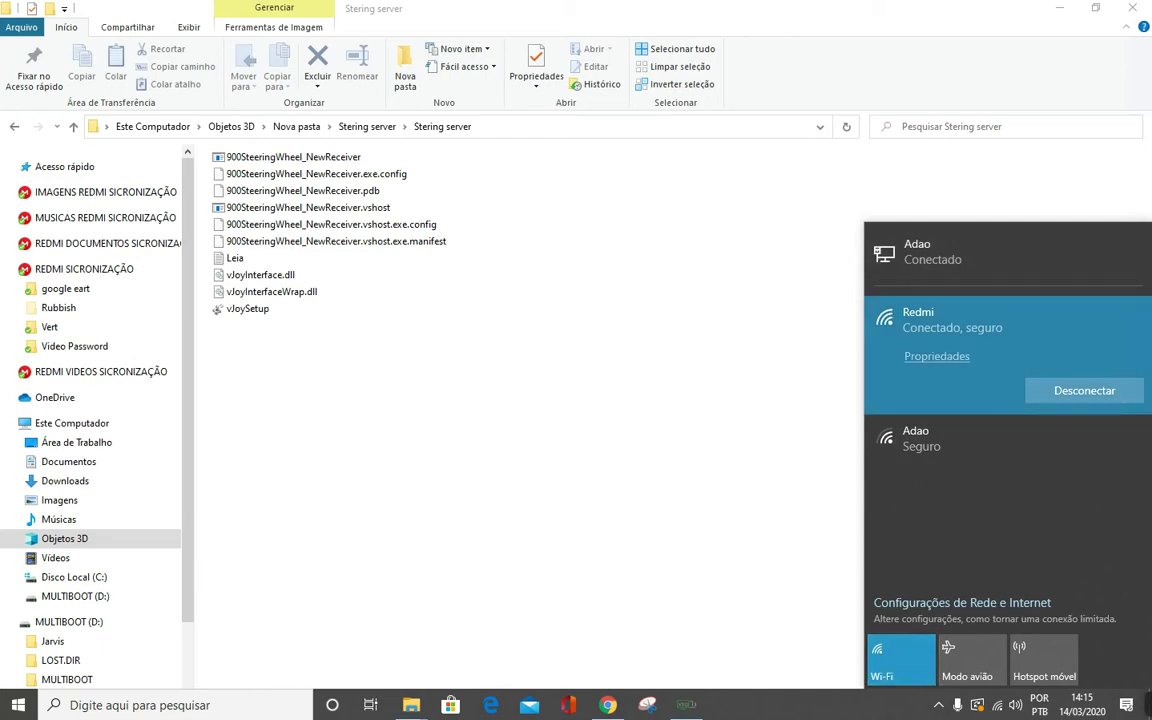
# Connect to the other secured Wi-Fi network instead of the Redmi hotspot
pyautogui.click(915, 438)
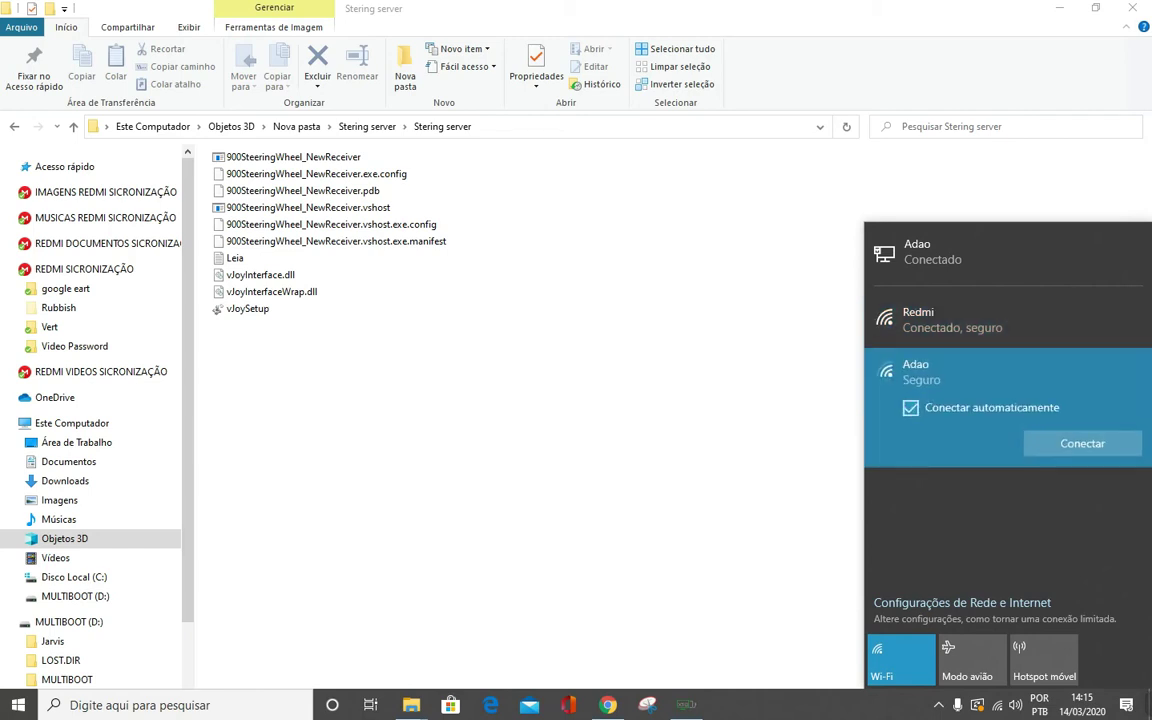
pyautogui.click(1082, 444)
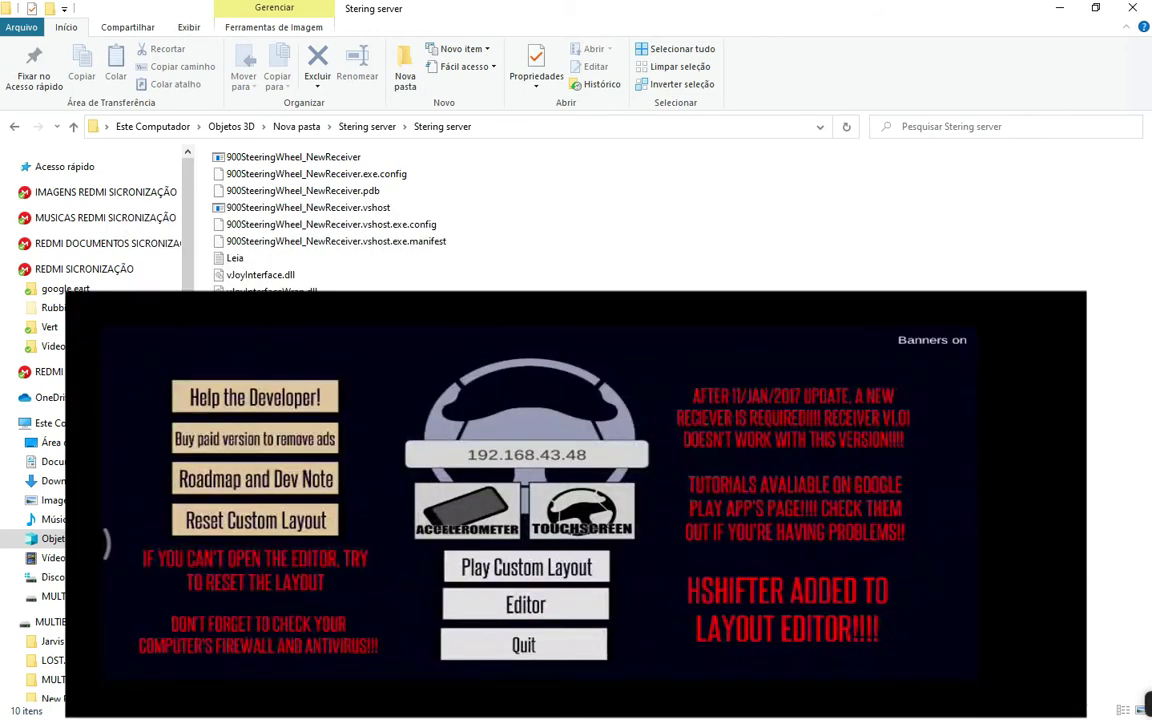
# Enter 192.168.43.48 as the receiver IP in the phone app and confirm it
pyautogui.click(526, 454)
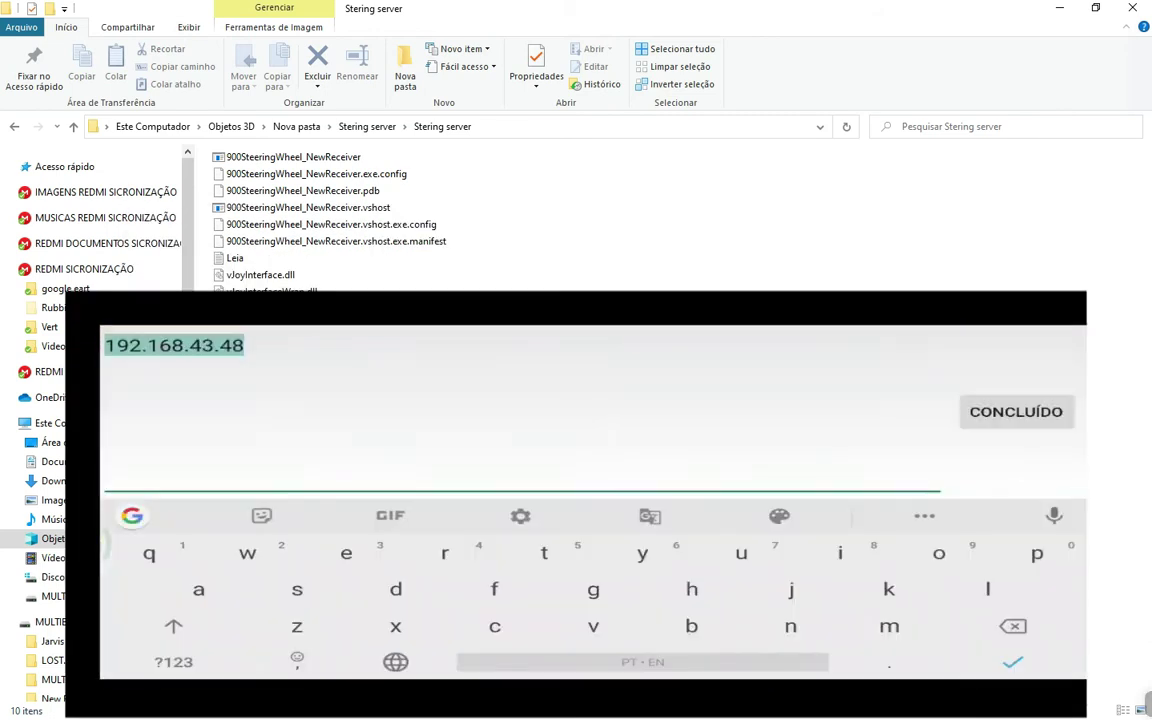
pyautogui.press('Return')
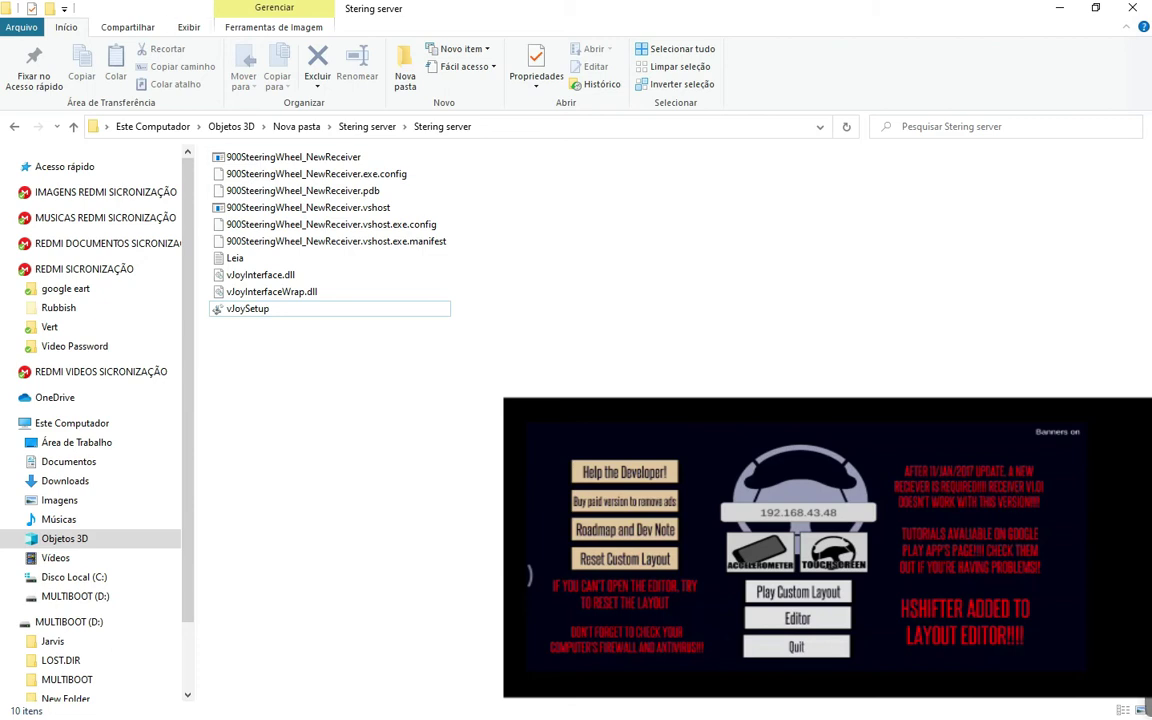
# Show the desktop and check which network the PC is connected to
pyautogui.click(247, 308)
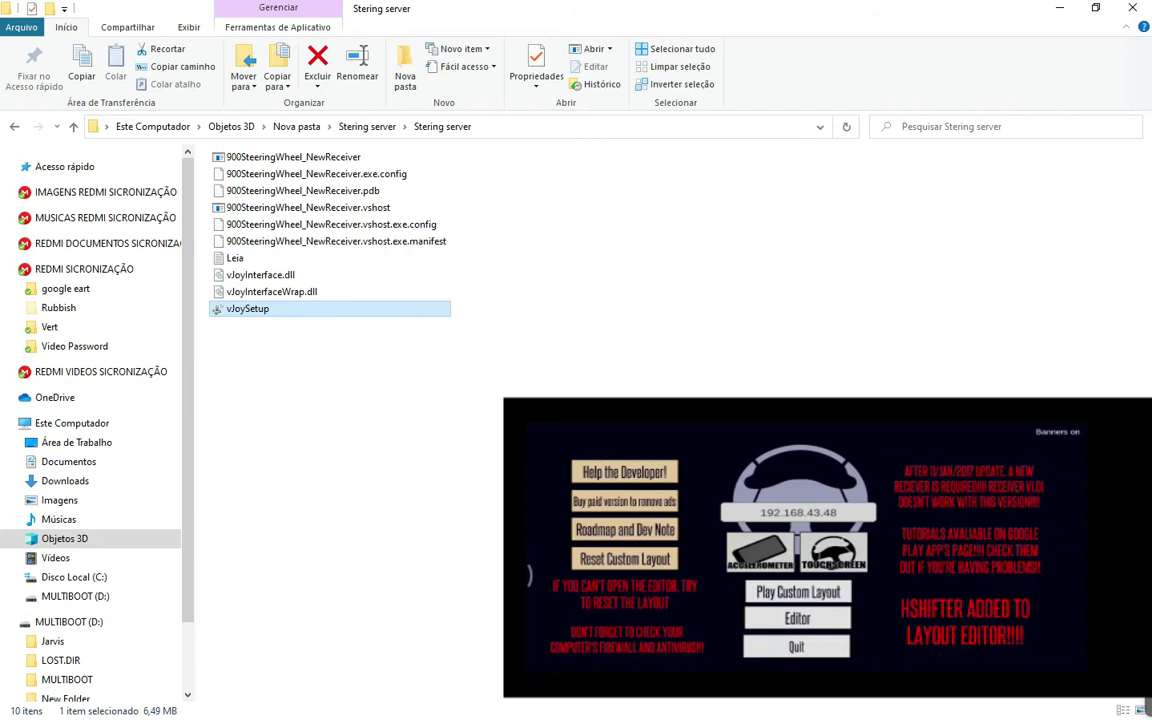
pyautogui.hotkey('ctrl', 'space')
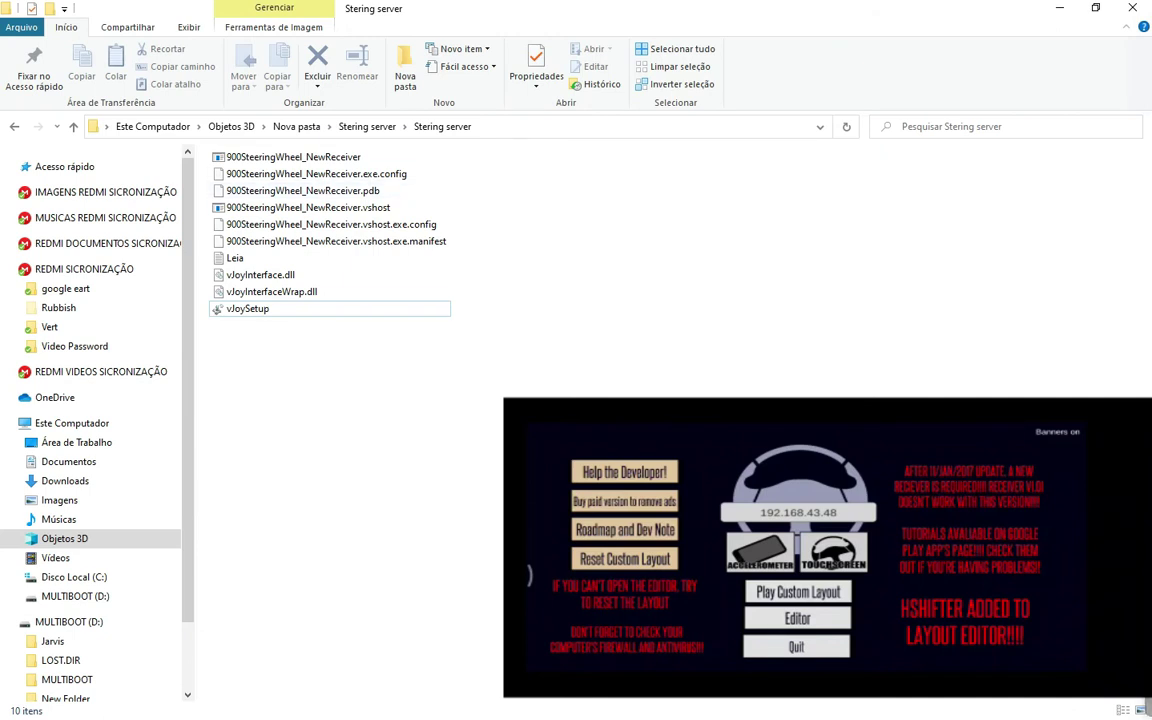
pyautogui.press('super+d')
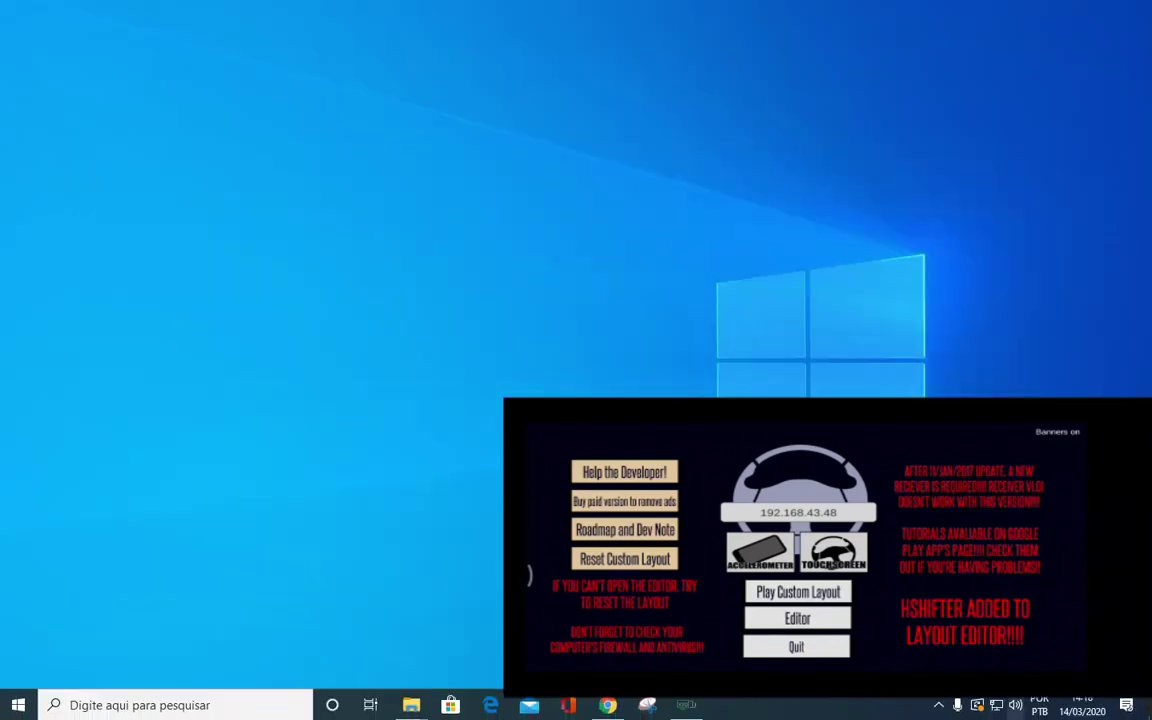
pyautogui.click(996, 705)
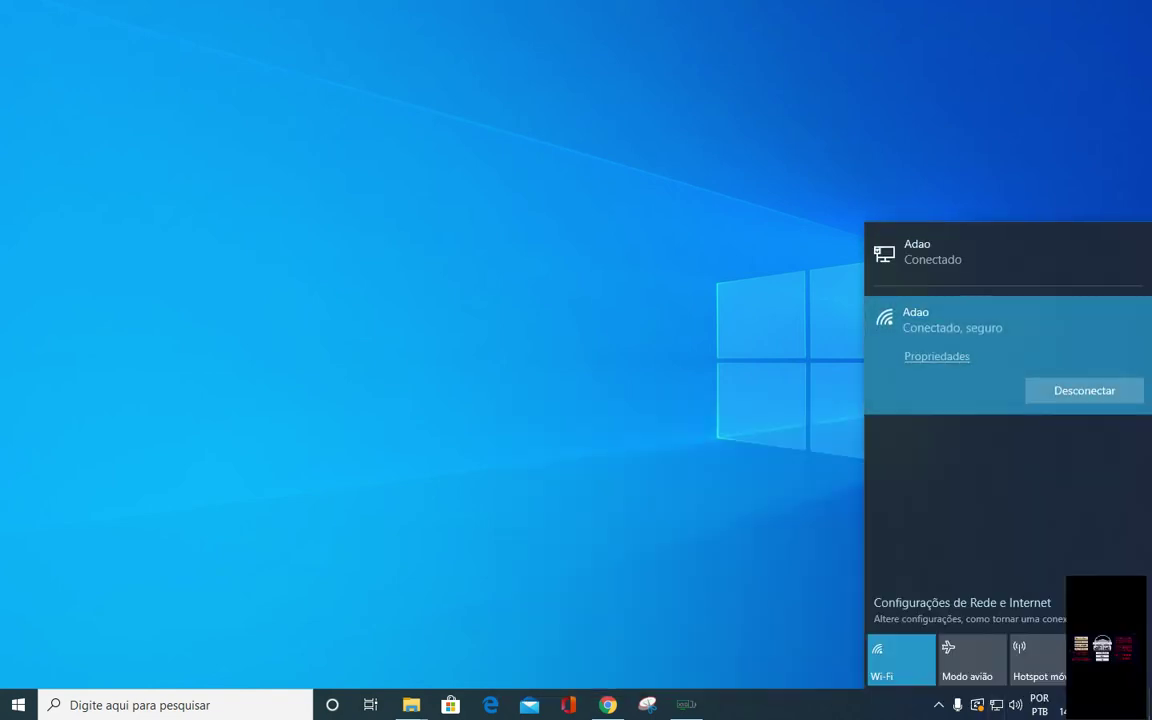
pyautogui.press('Escape')
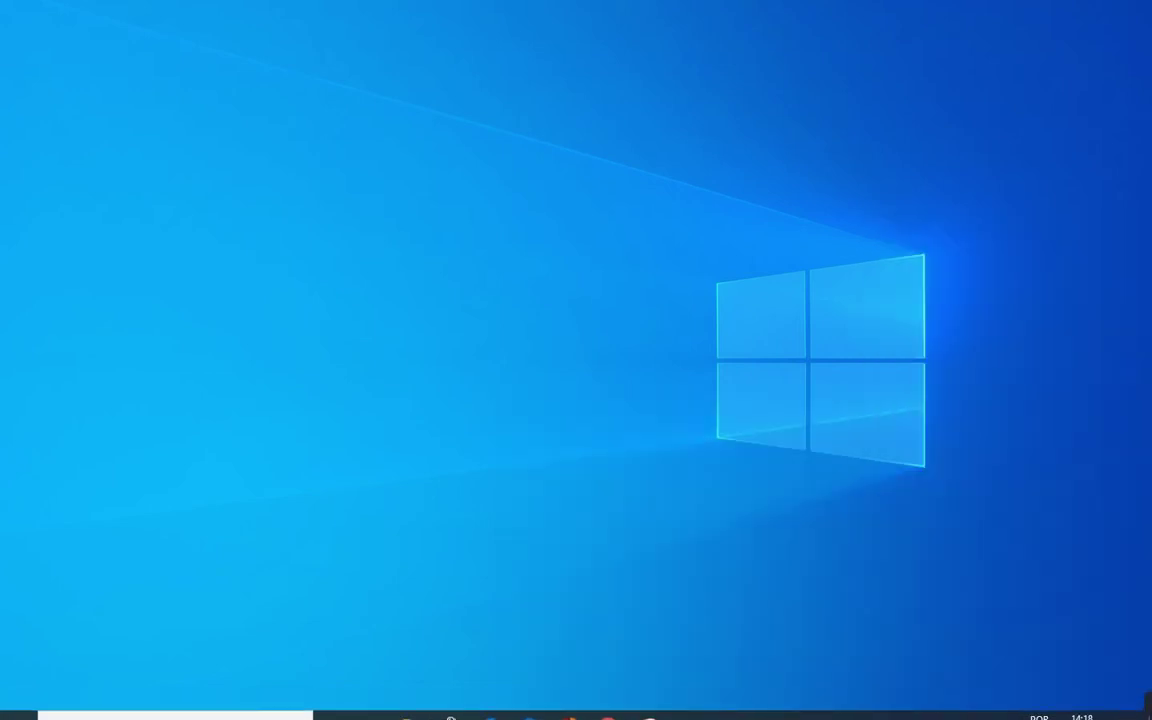
# Bring the Stering folder window back and launch vJoySetup from it
pyautogui.moveTo(411, 702)
pyautogui.click(496, 617)
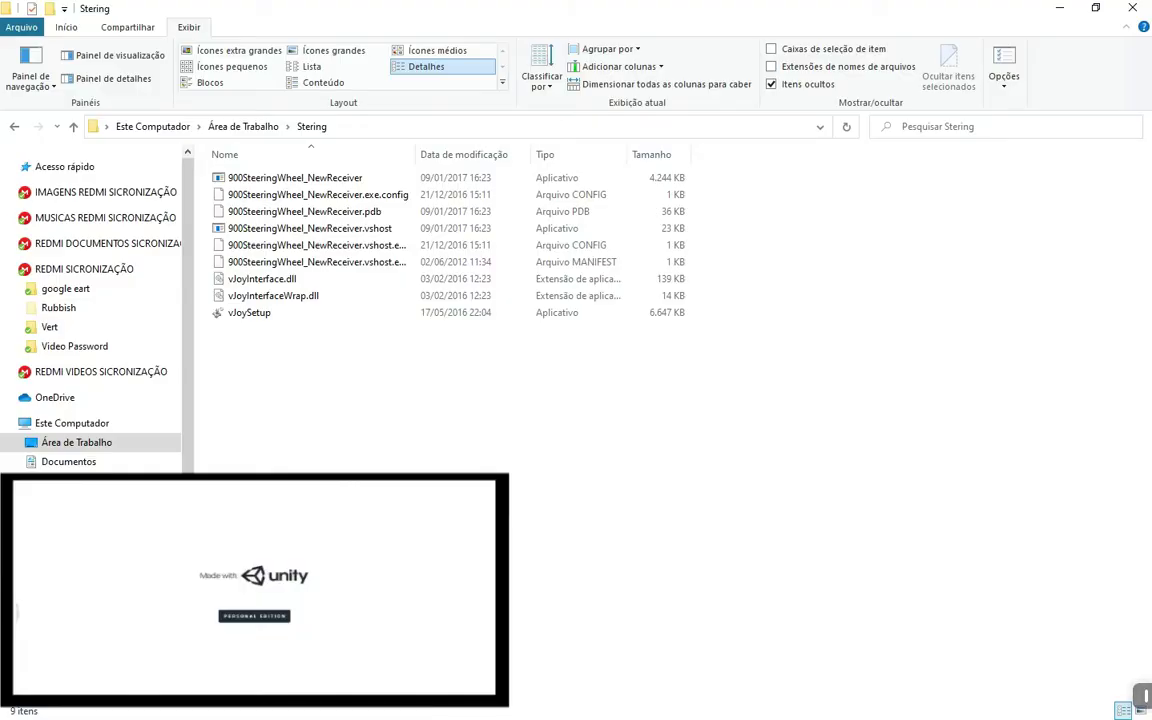
pyautogui.doubleClick(249, 312)
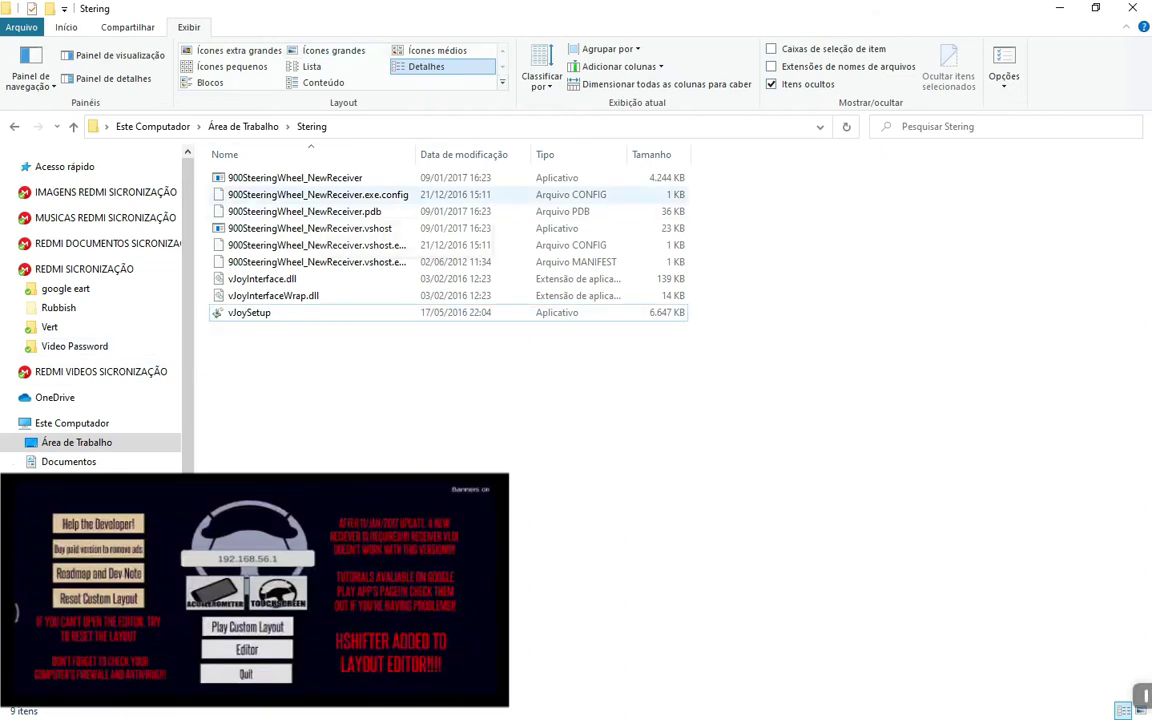
# Run 900SteeringWheel_NewReceiver, connect the phone wheel until X, Y and RX respond, then close it
pyautogui.click(295, 177)
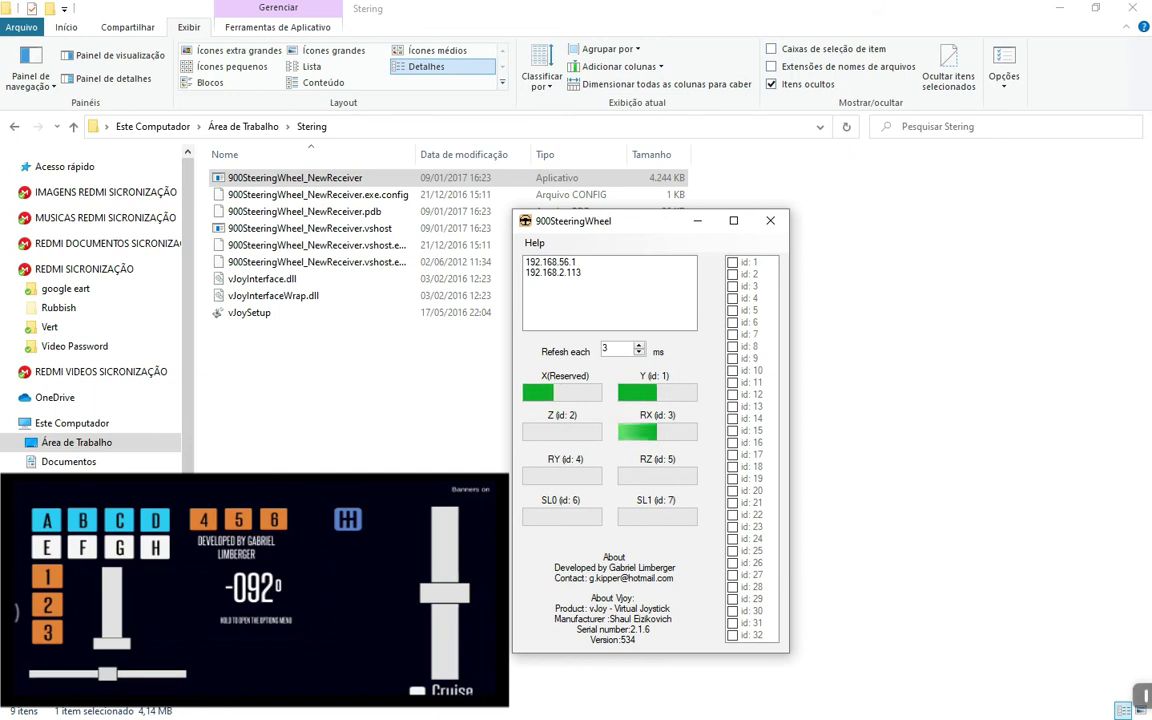
pyautogui.hotkey('alt', 'F4')
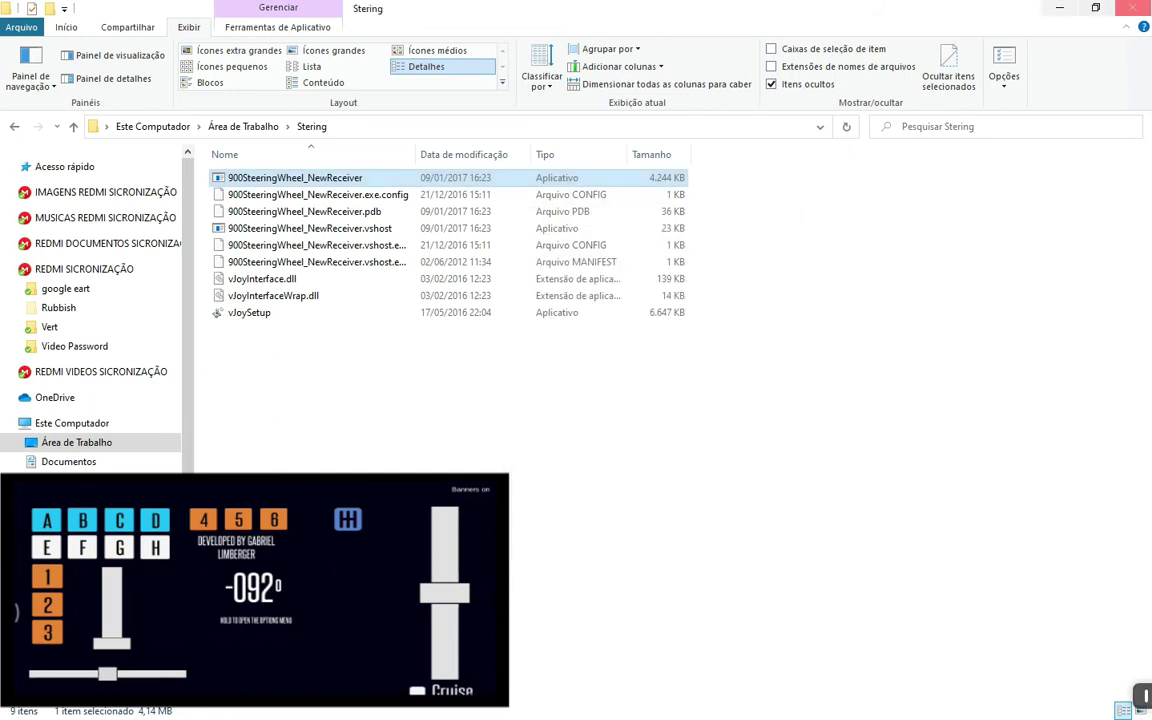
# Go up to the Área de Trabalho folder and launch the Euro Truck Simulator 2 shortcut
pyautogui.click(1146, 700)
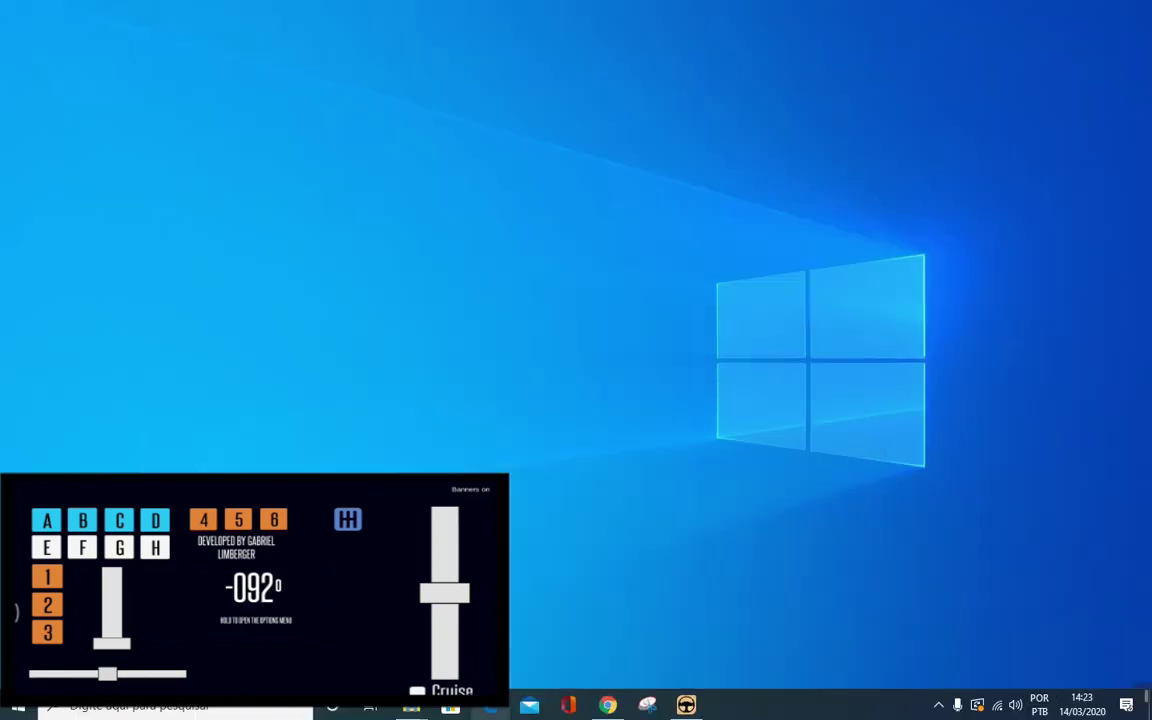
pyautogui.click(1146, 698)
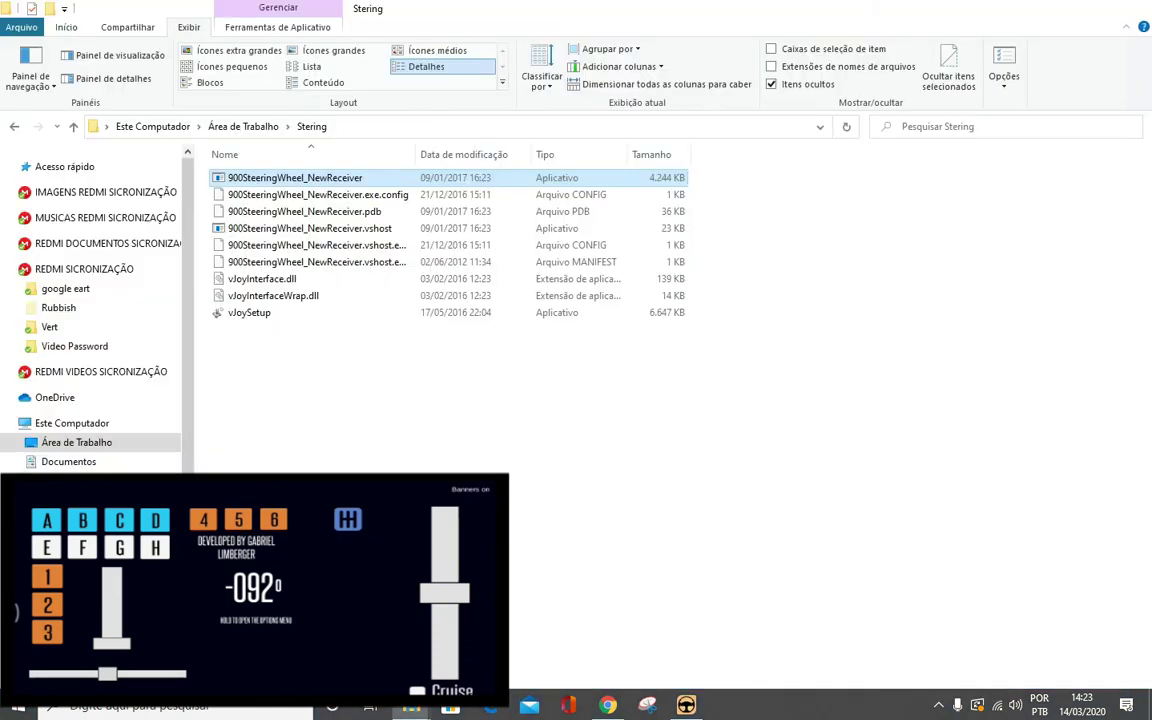
pyautogui.hotkey('alt', 'Up')
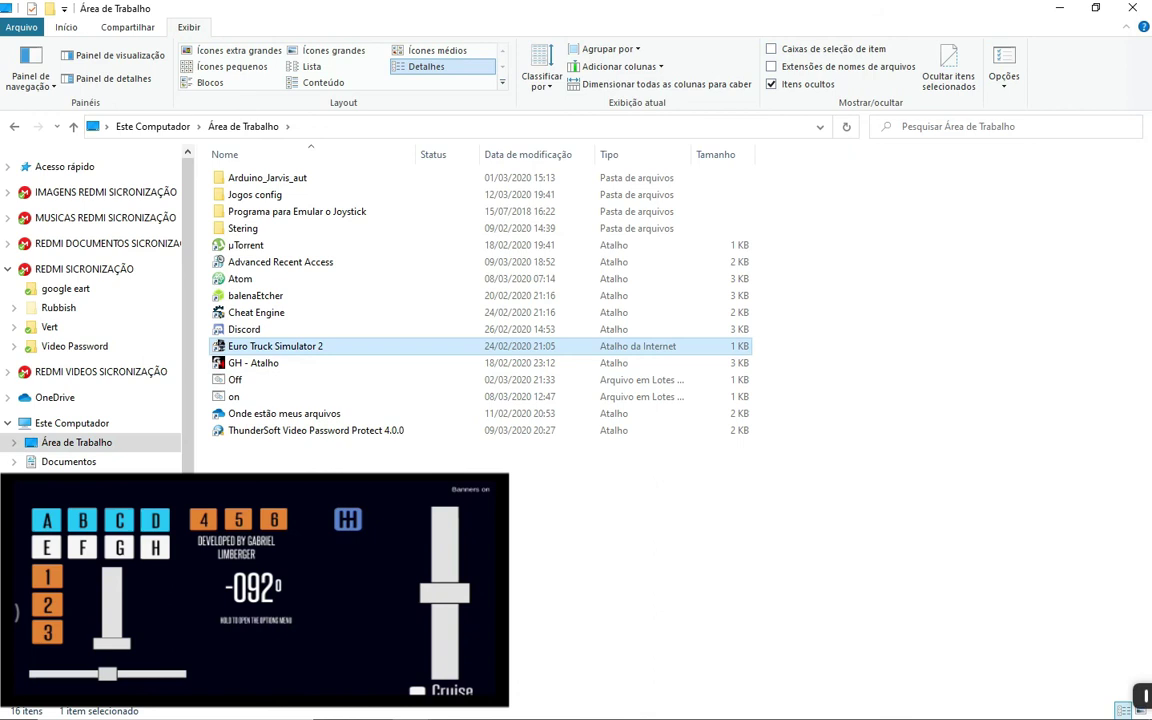
pyautogui.click(275, 346)
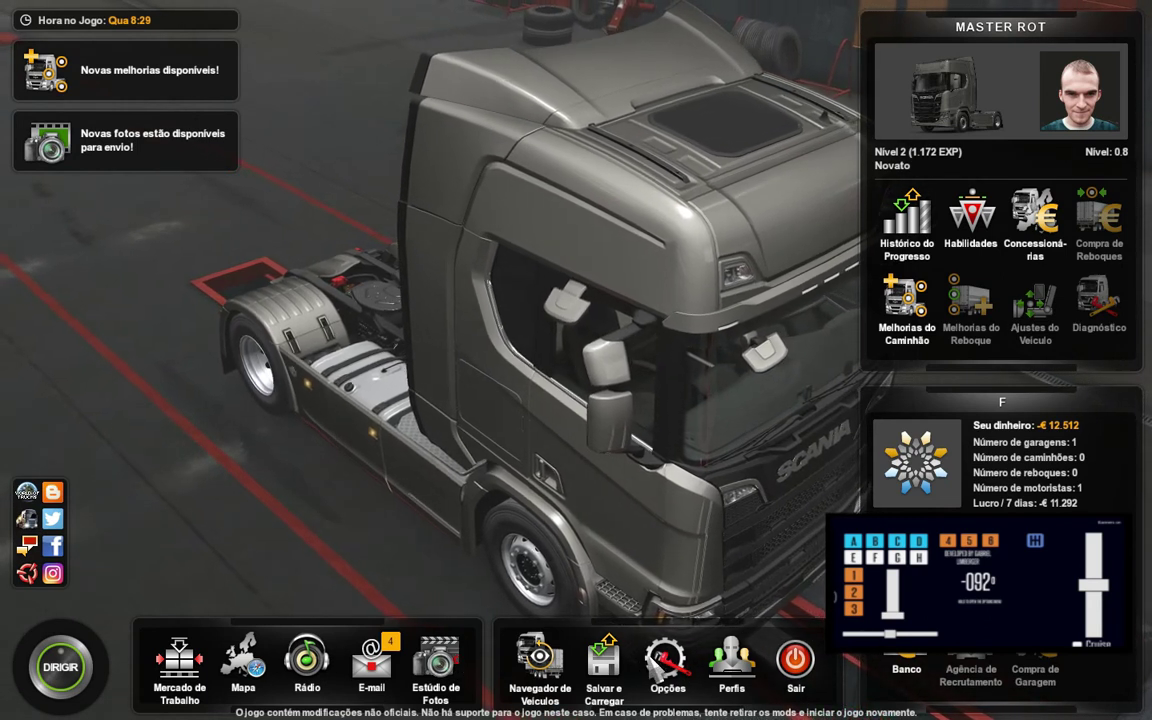
# Verify in Opções > Controles that Eixo de direção uses Controle Eixo X, then leave settings
pyautogui.click(667, 660)
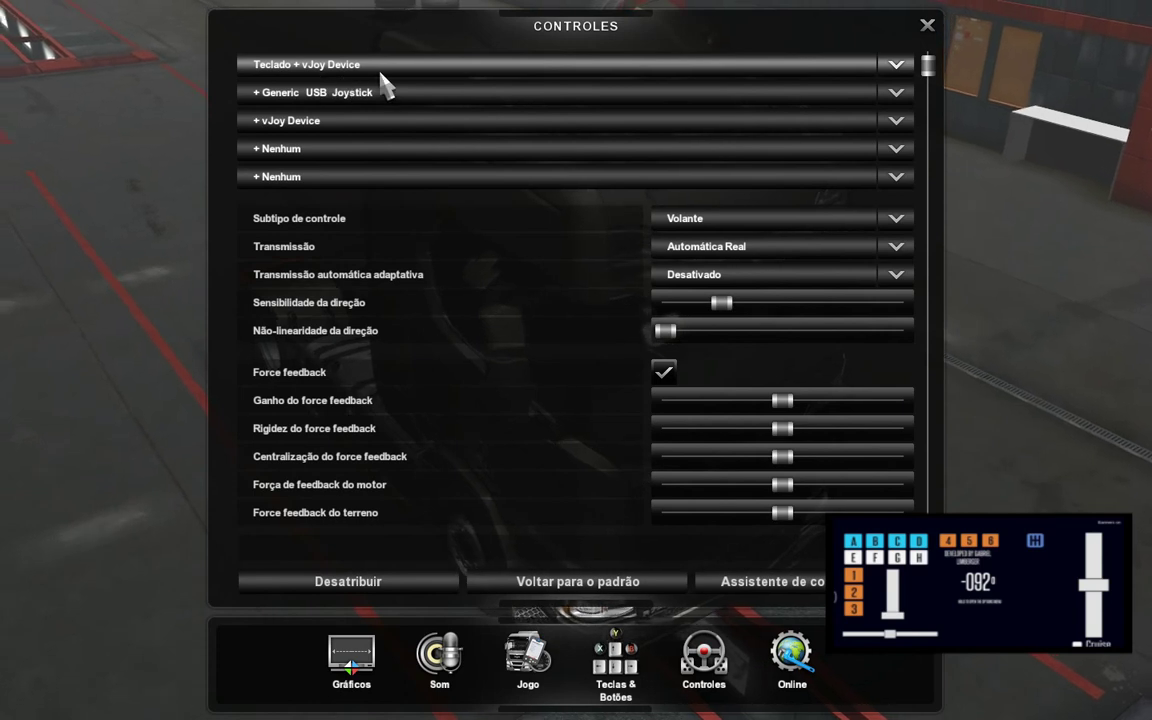
pyautogui.scroll(-5, 571, 324)
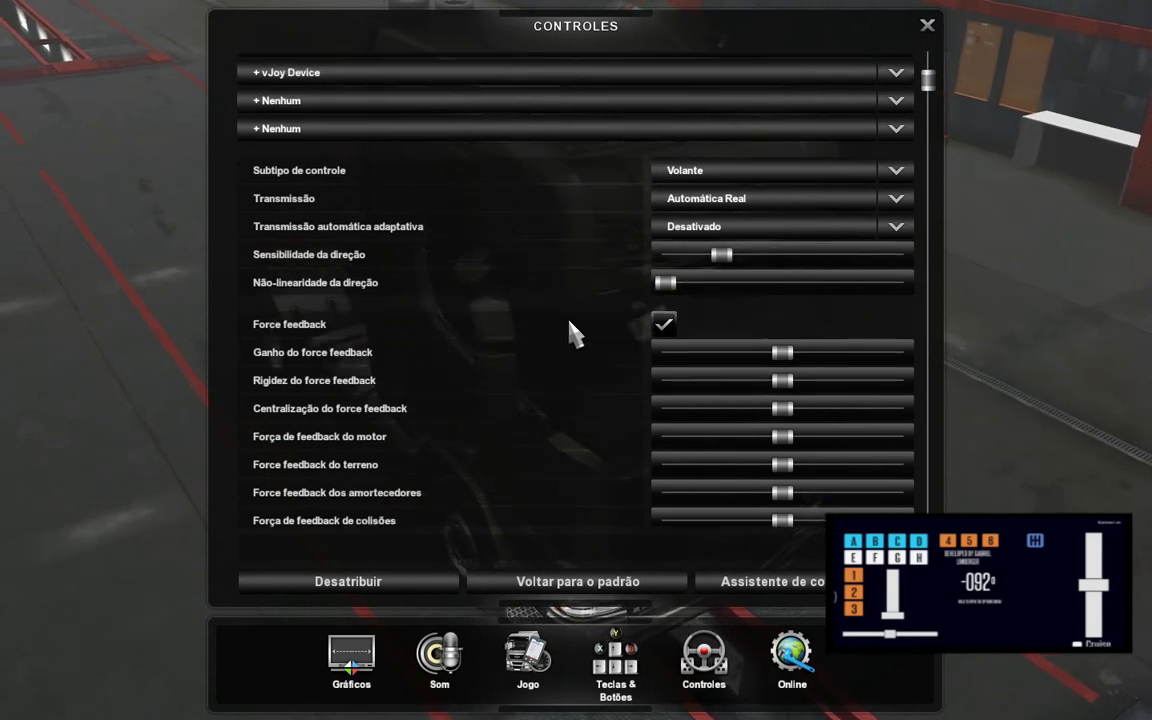
pyautogui.scroll(-1, 571, 333)
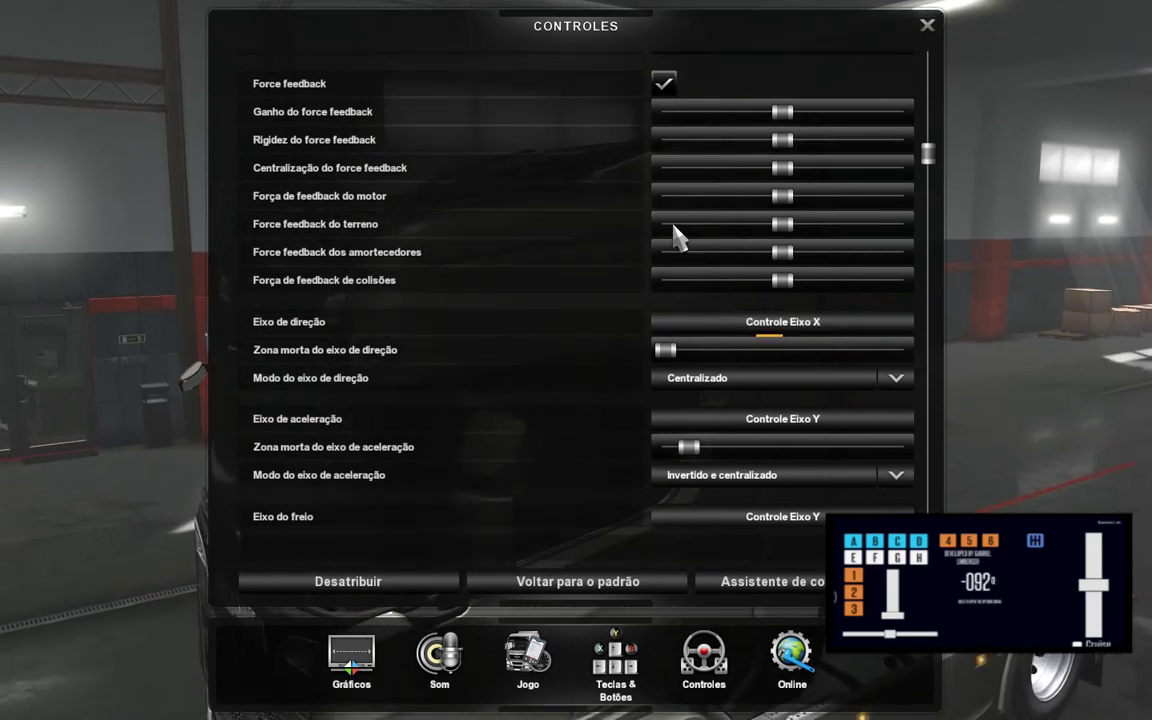
pyautogui.press('Escape')
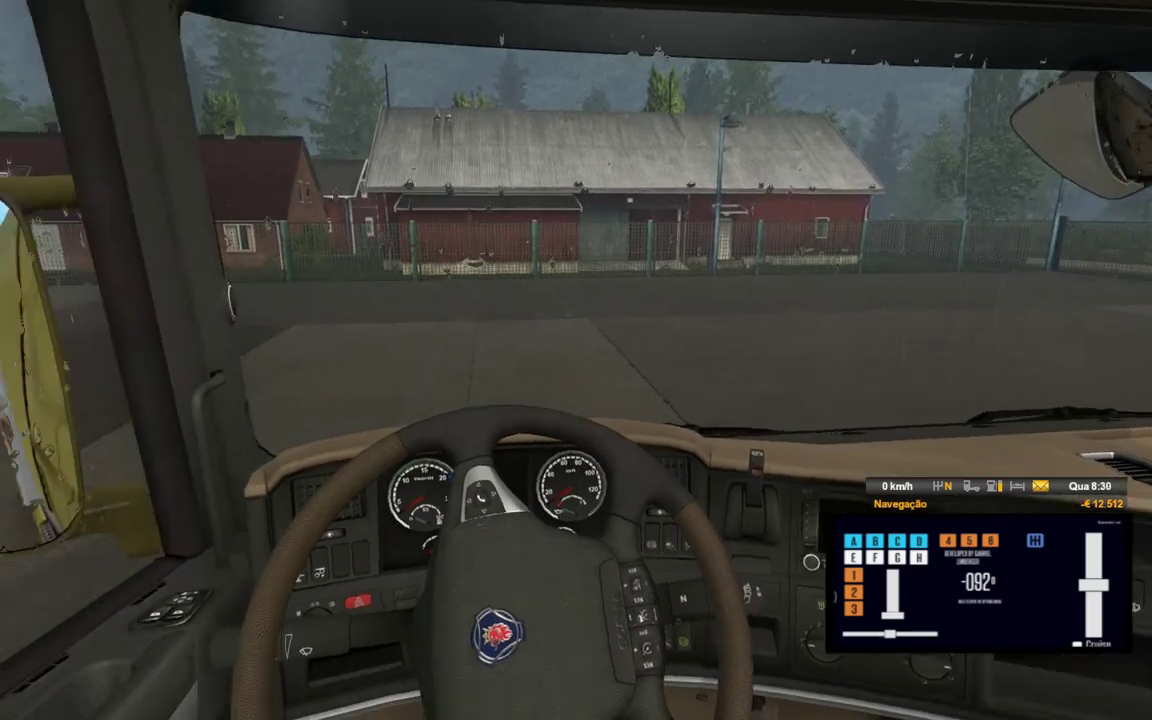
# Cycle through cameras 4 and 2, then return to the in-cab view (camera 1)
pyautogui.press('4')
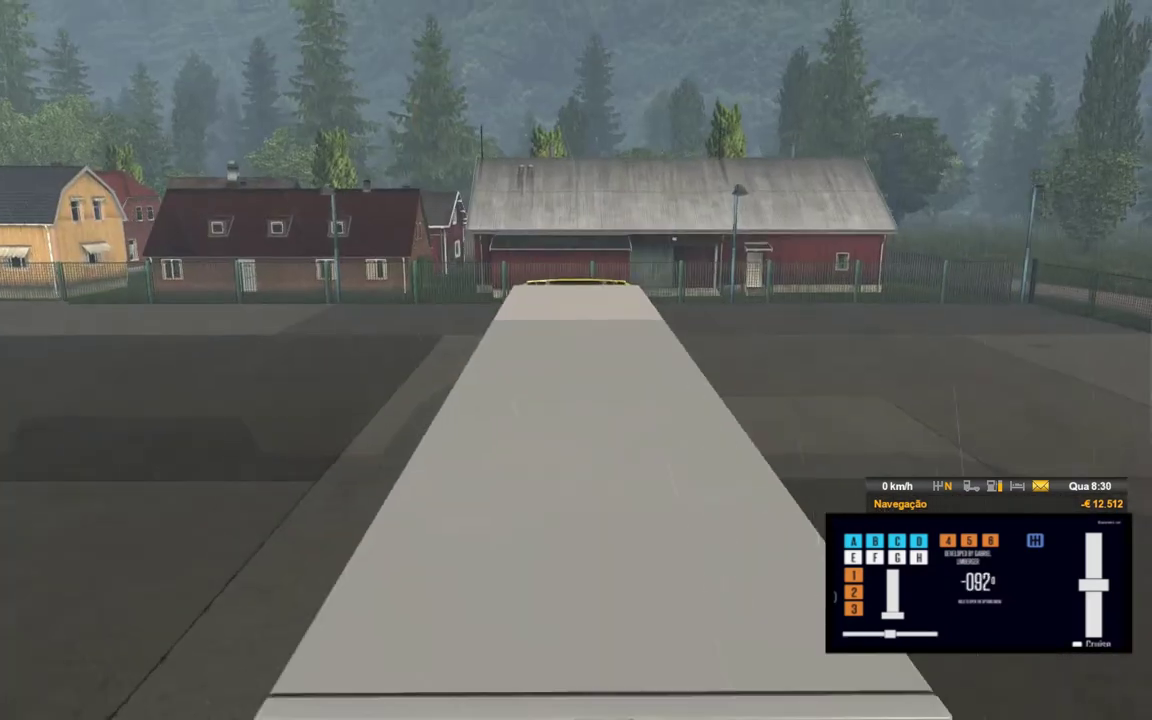
pyautogui.press('2')
pyautogui.press('1')
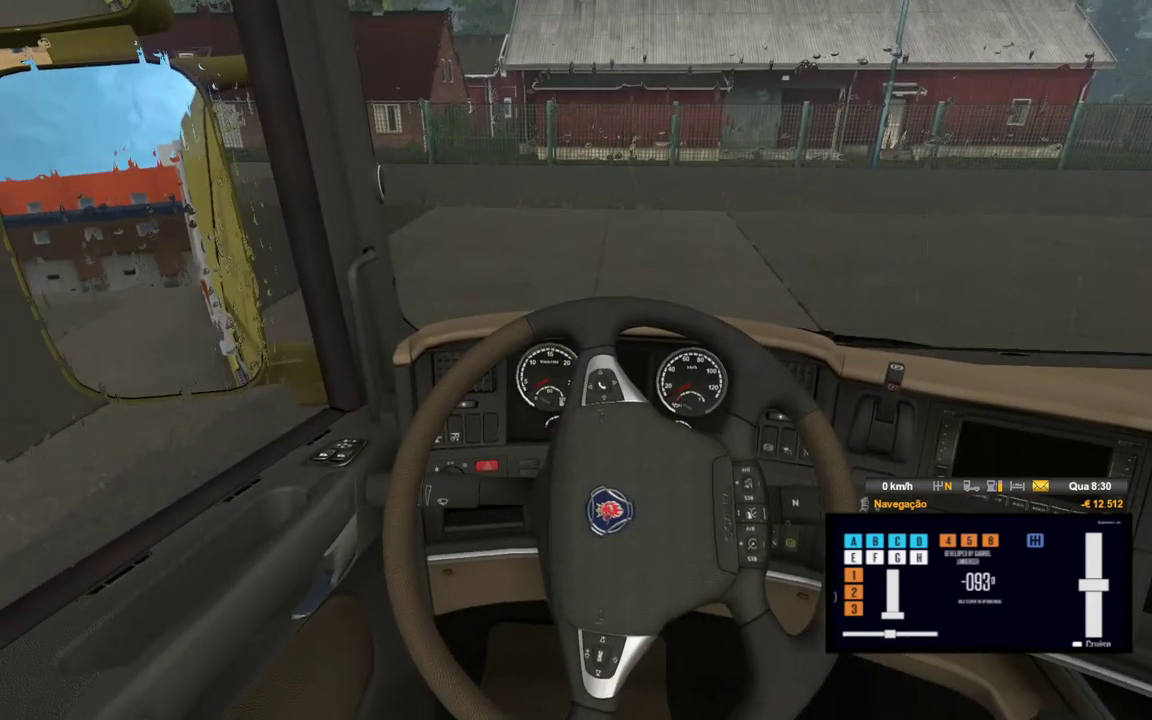
# Steer the cab wheel left and right, ending at about +176°
pyautogui.press('a')
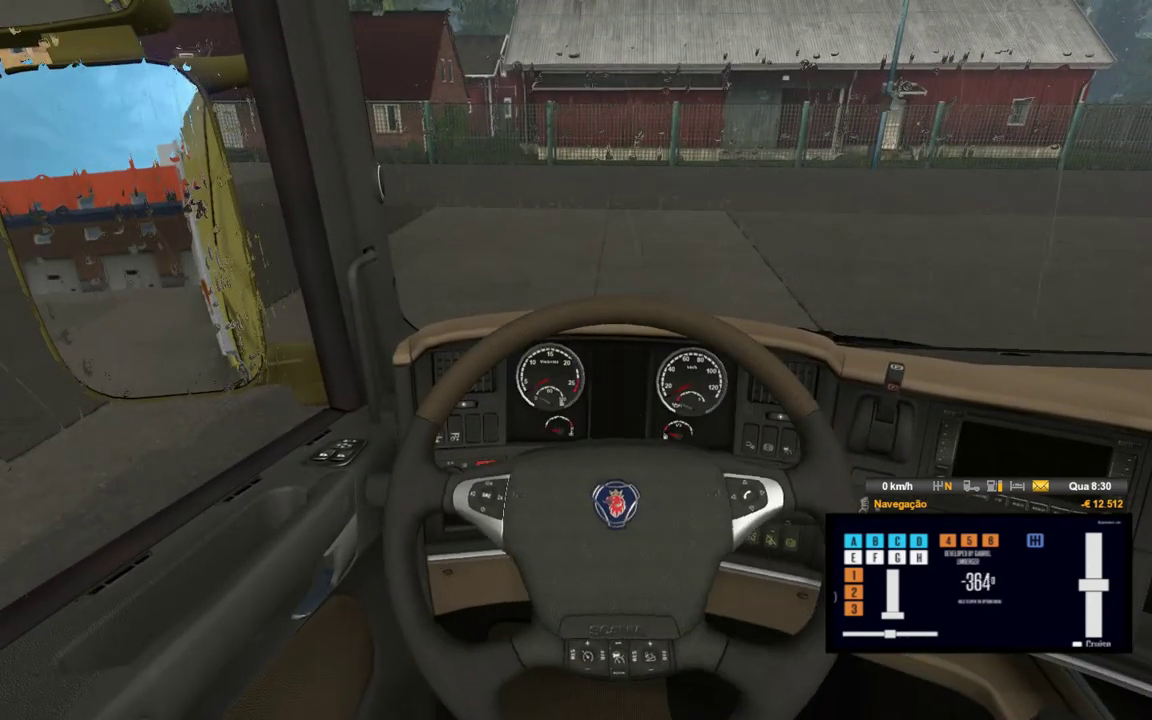
pyautogui.press('d')
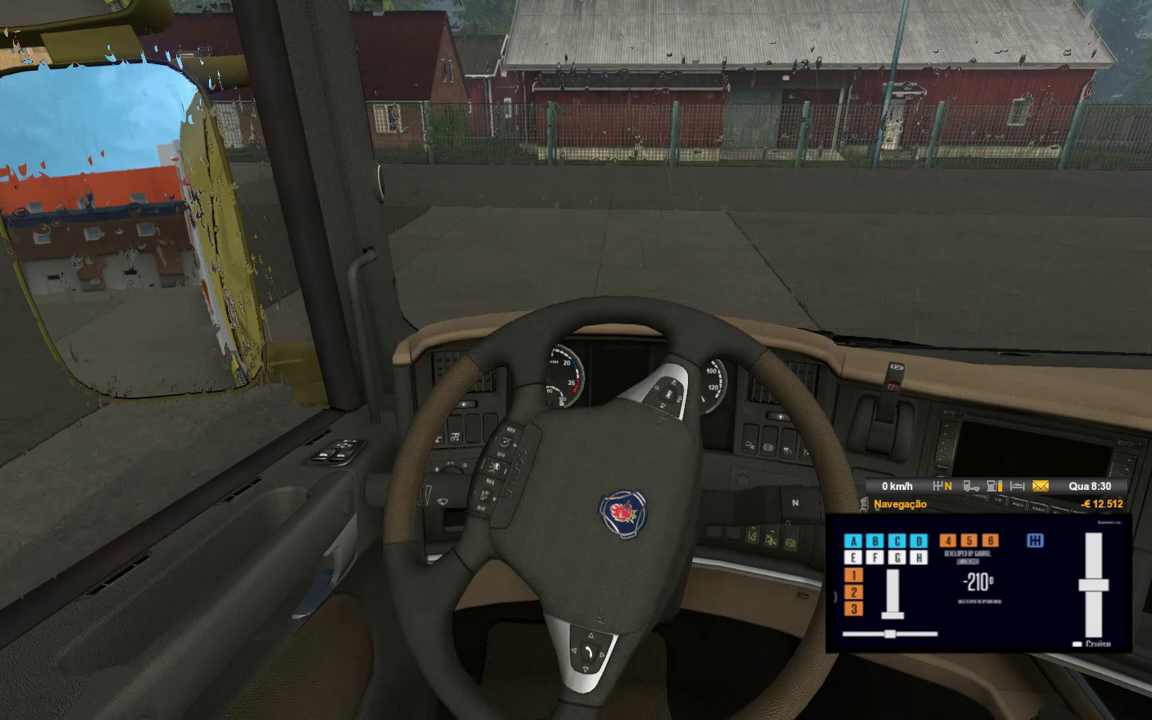
pyautogui.press('d')
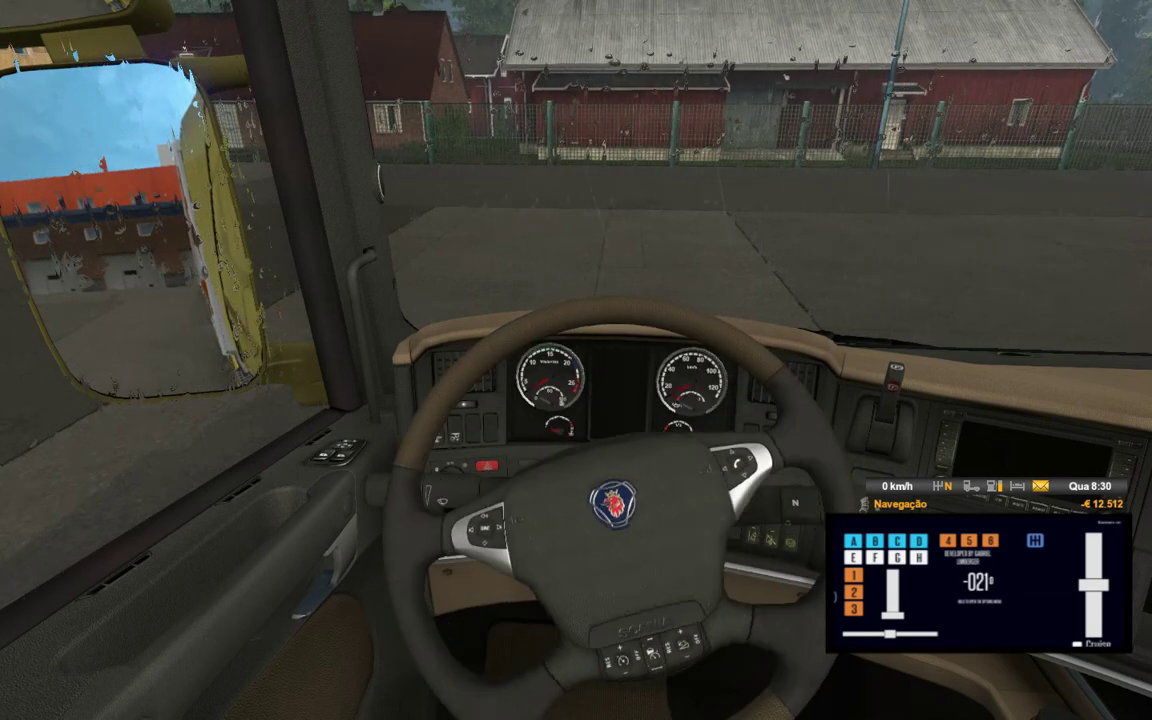
pyautogui.press('a')
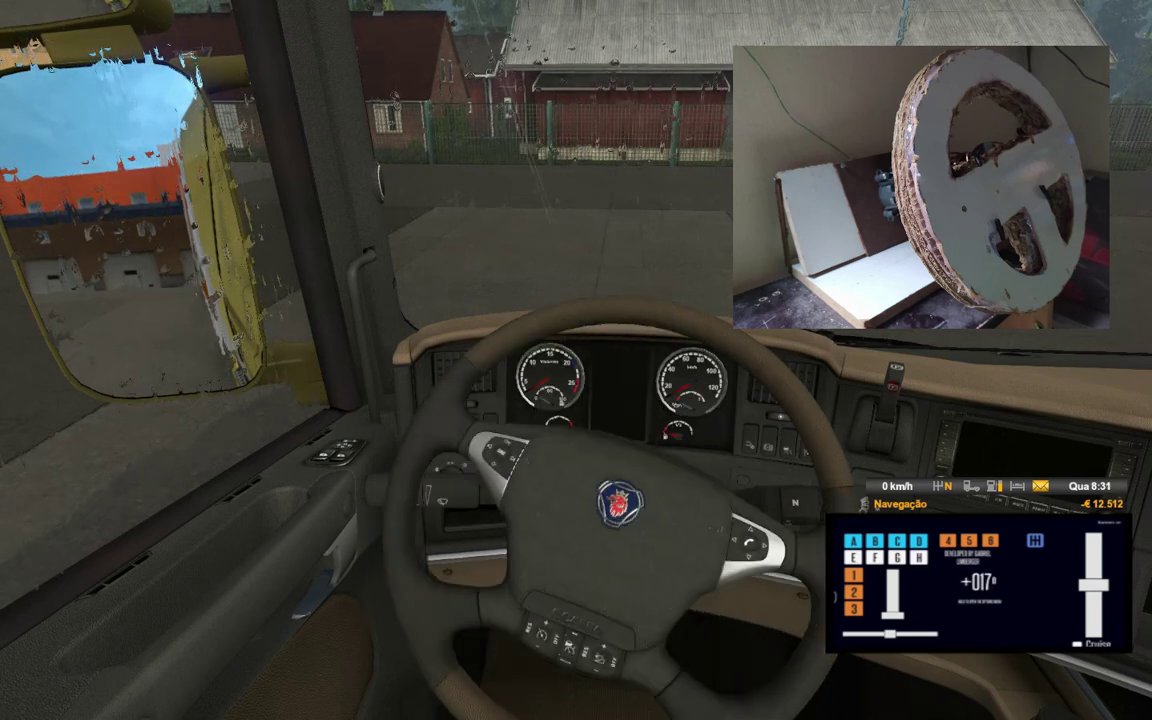
pyautogui.press('d')
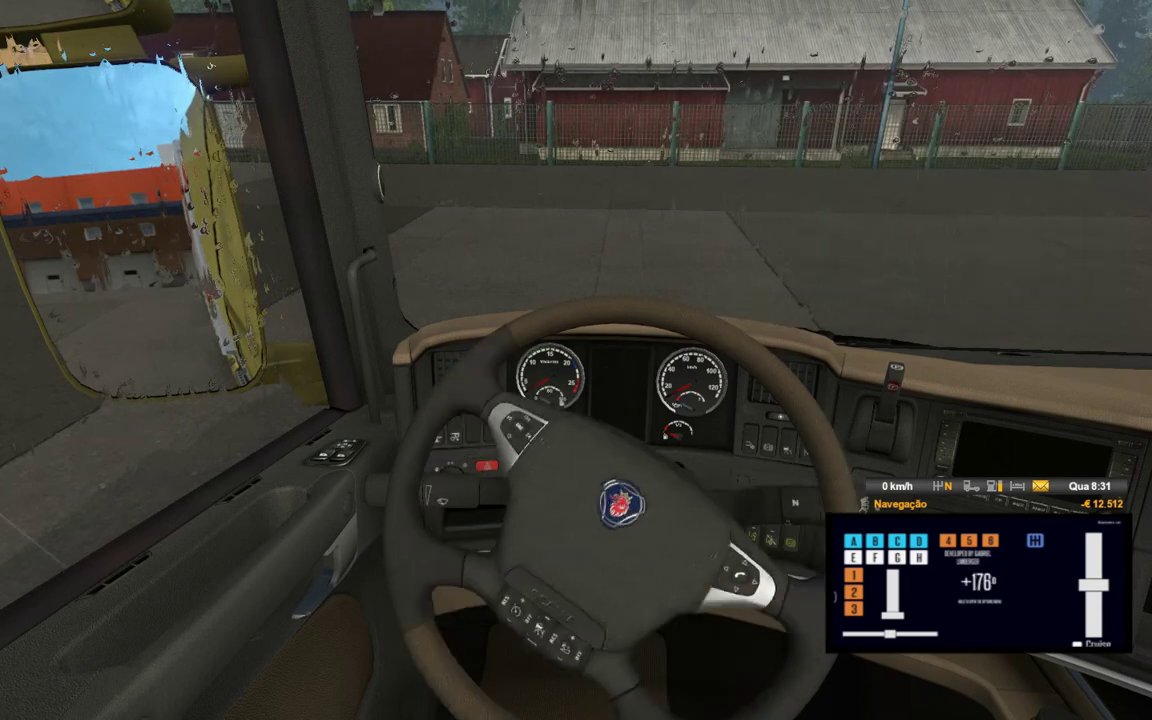